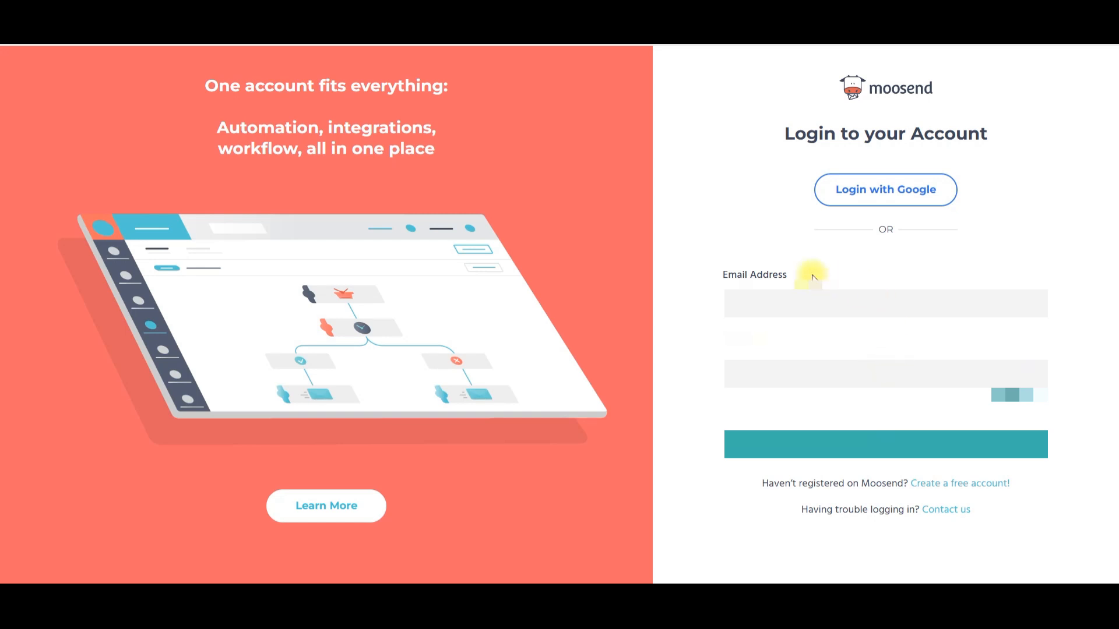
Step: Log in to the Moosend account by filling in the saved email address and account password
left_click(748, 304)
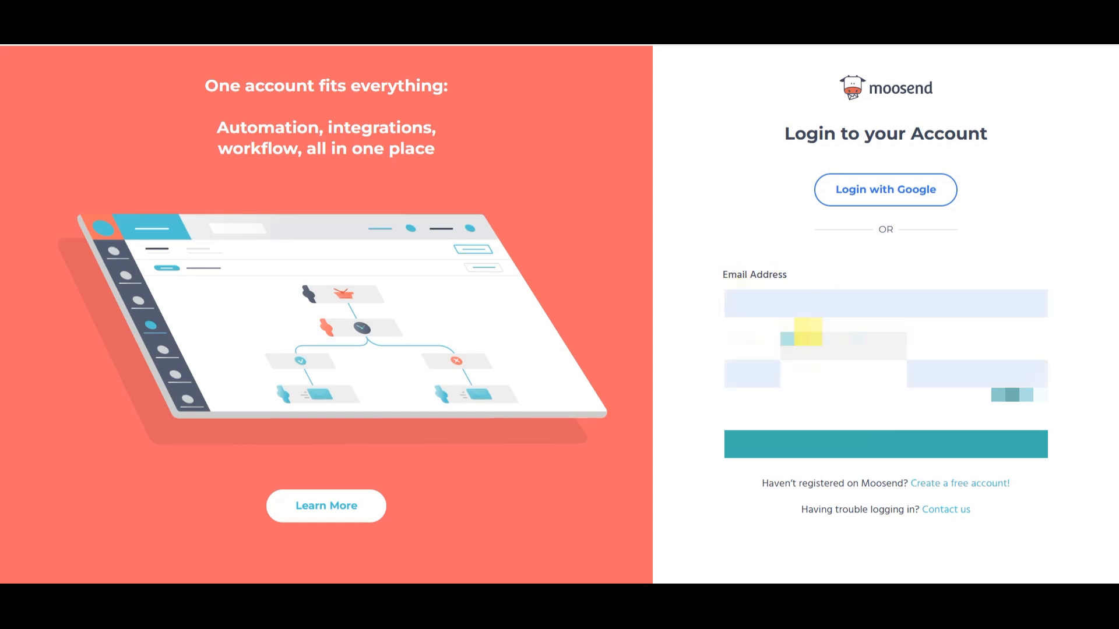
left_click(808, 333)
left_click(808, 439)
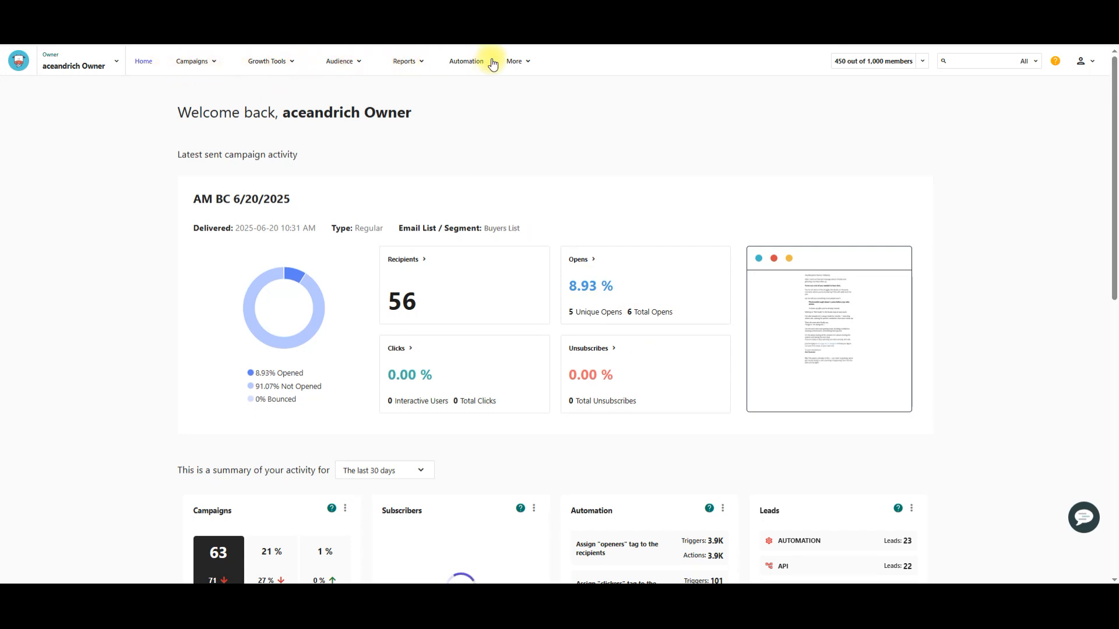
Step: Open the Master List from the audience's email lists
left_click(358, 68)
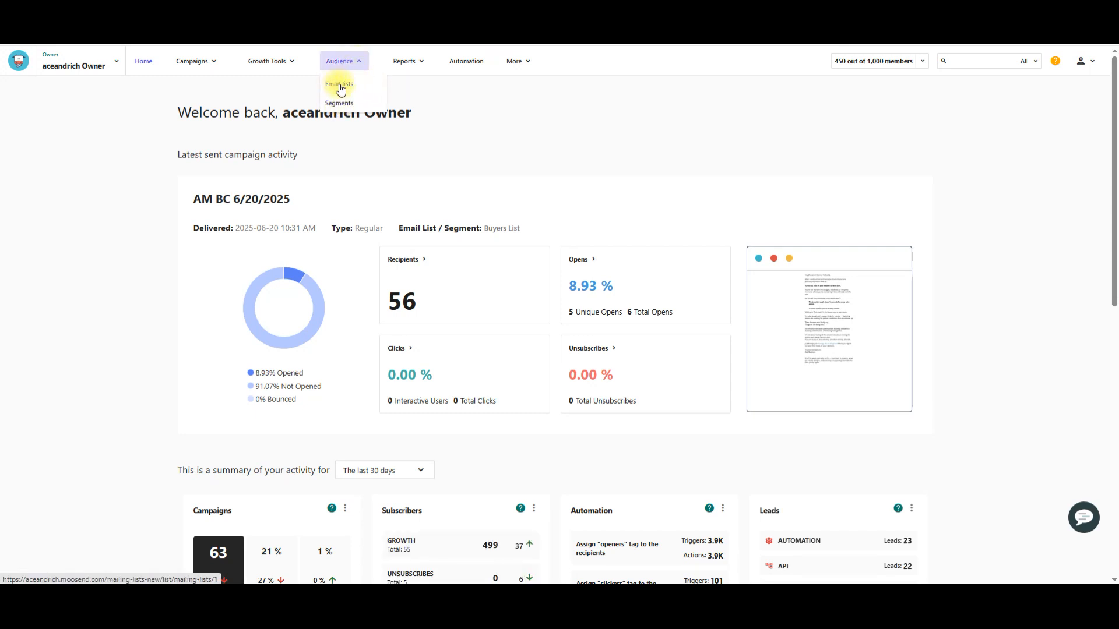
left_click(341, 88)
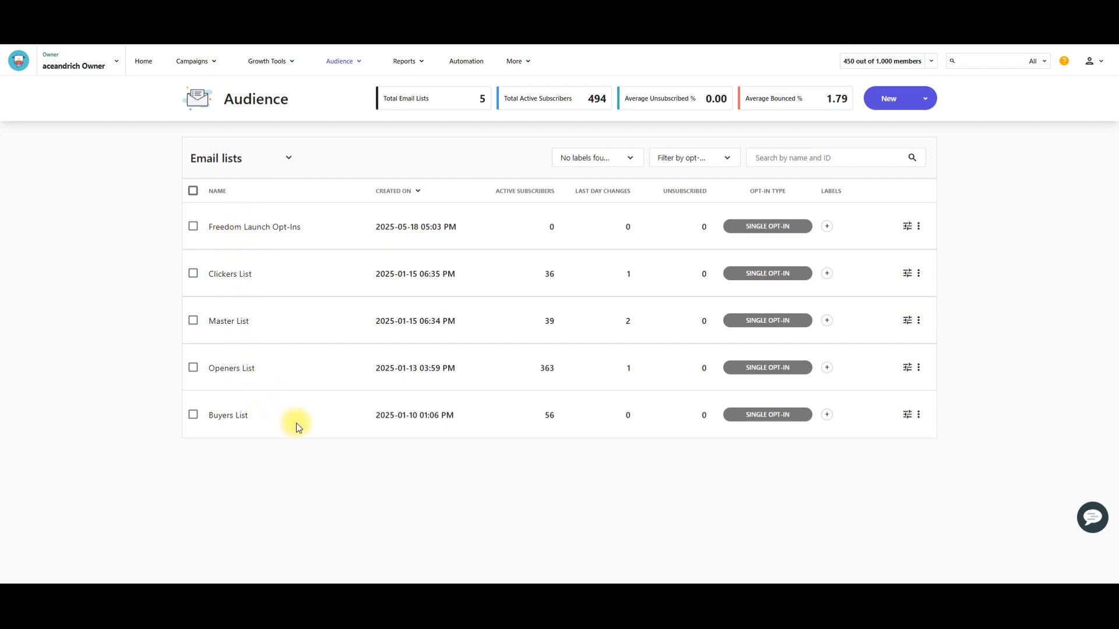
left_click(220, 324)
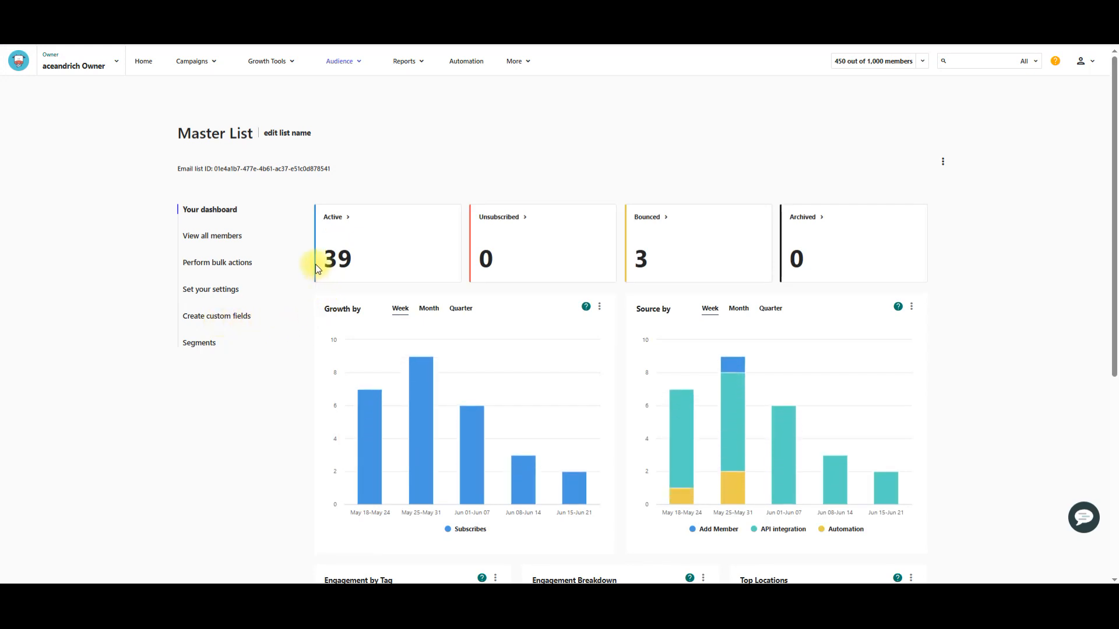
Step: View all members of the Master List and filter them to show only the bounced ones
left_click(201, 238)
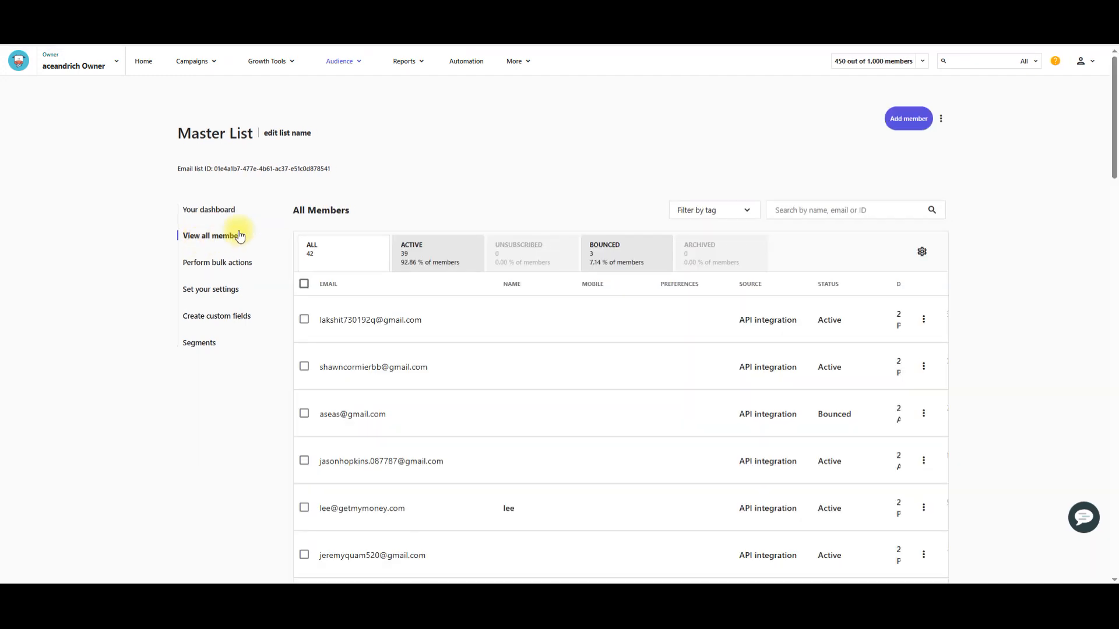
left_click(356, 259)
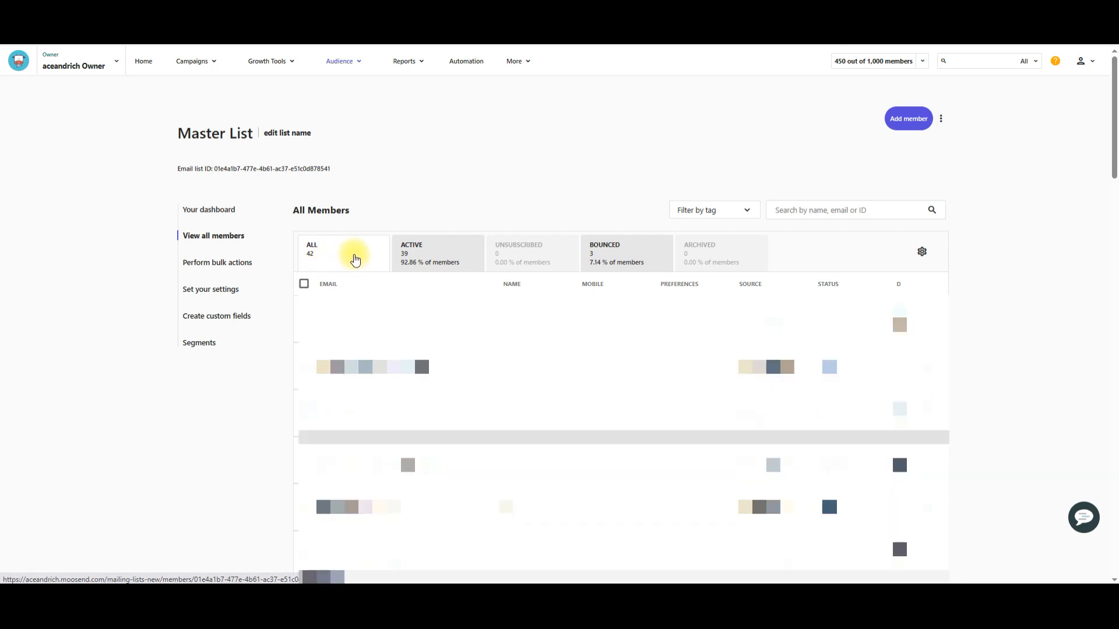
left_click(428, 261)
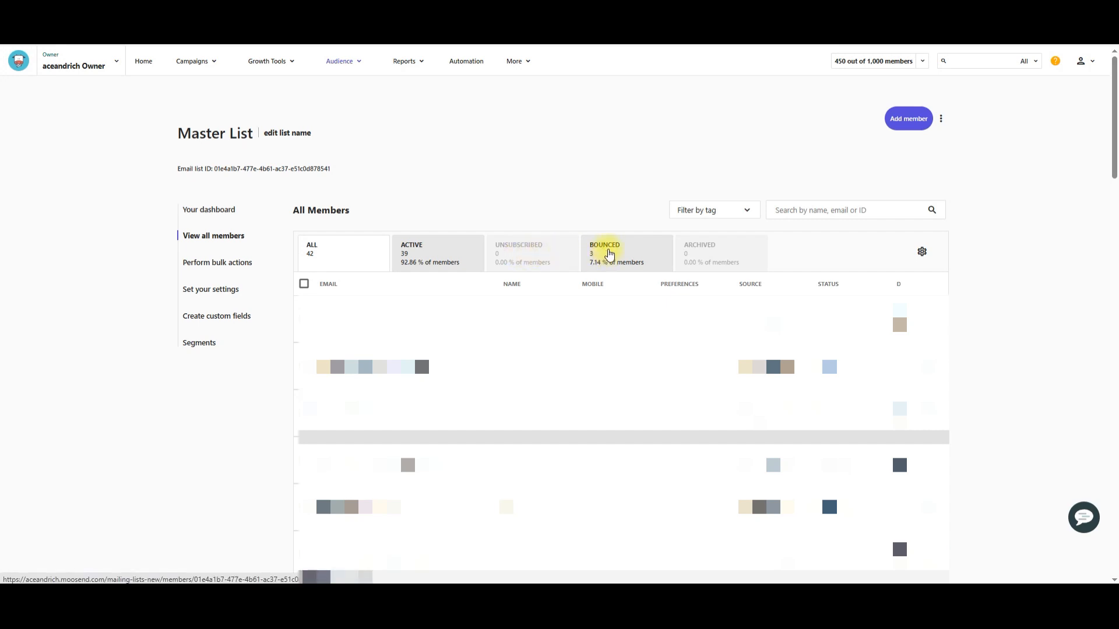
left_click(603, 256)
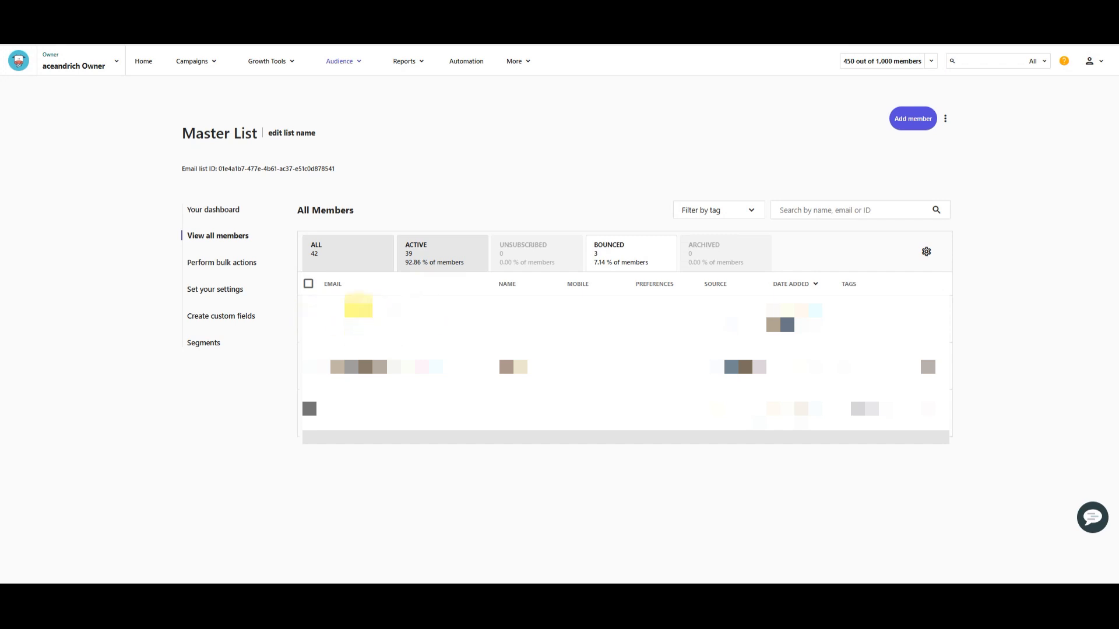
left_click(309, 285)
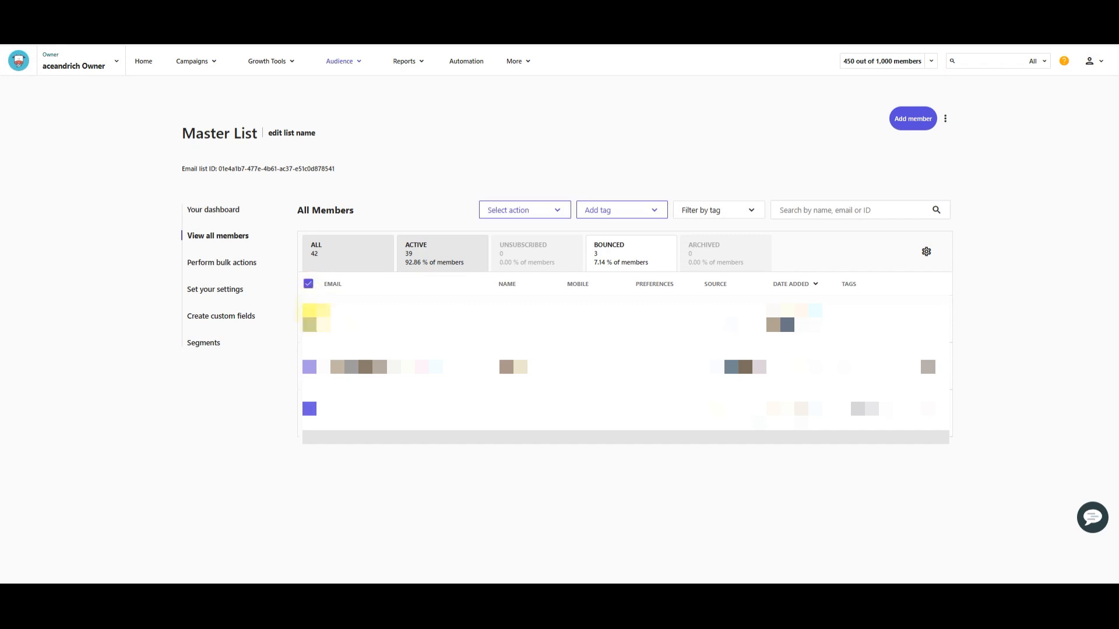
left_click(308, 285)
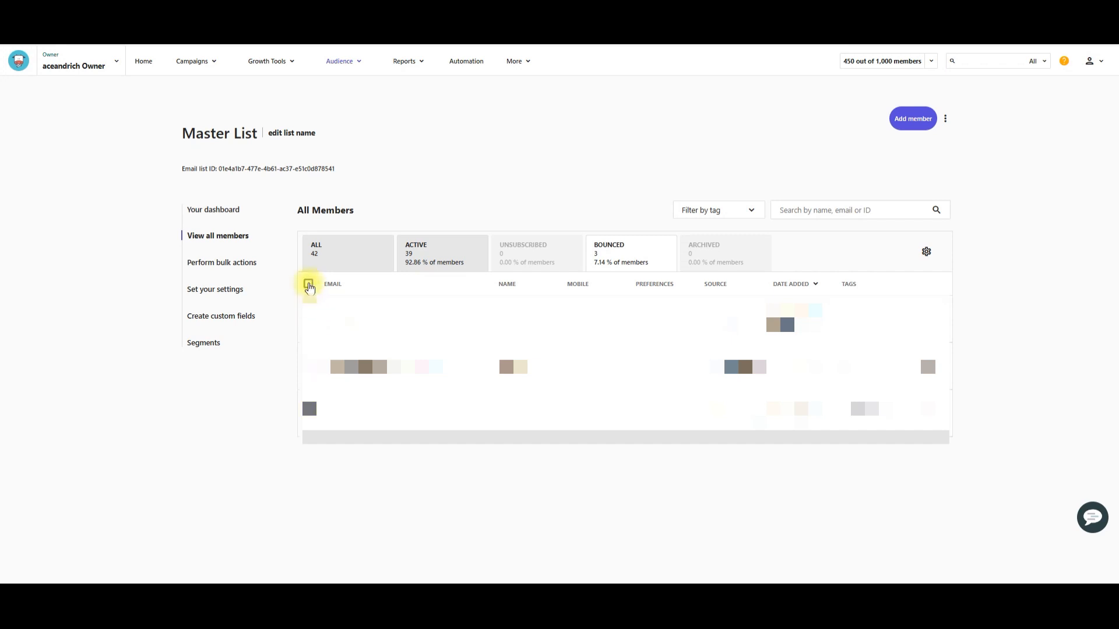
left_click(309, 325)
left_click(309, 366)
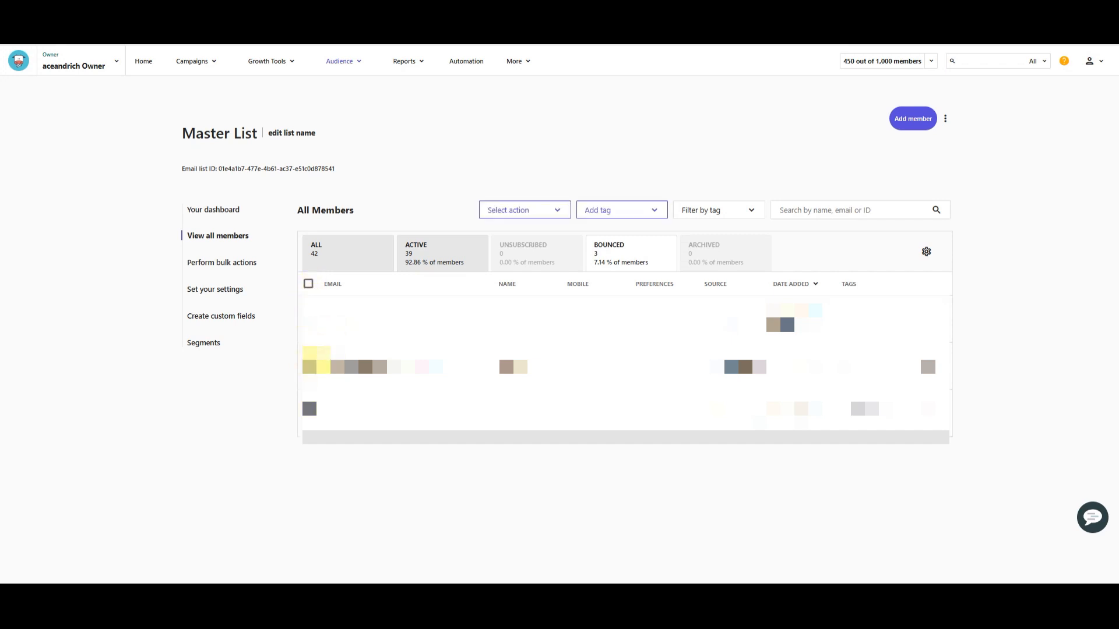
left_click(310, 409)
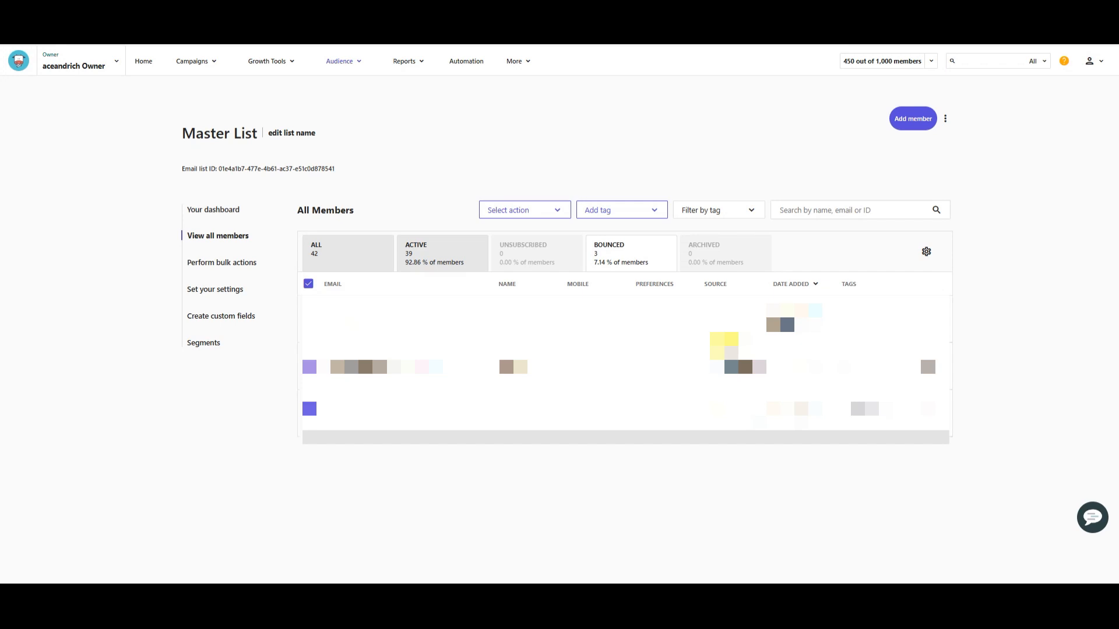
left_click(308, 284)
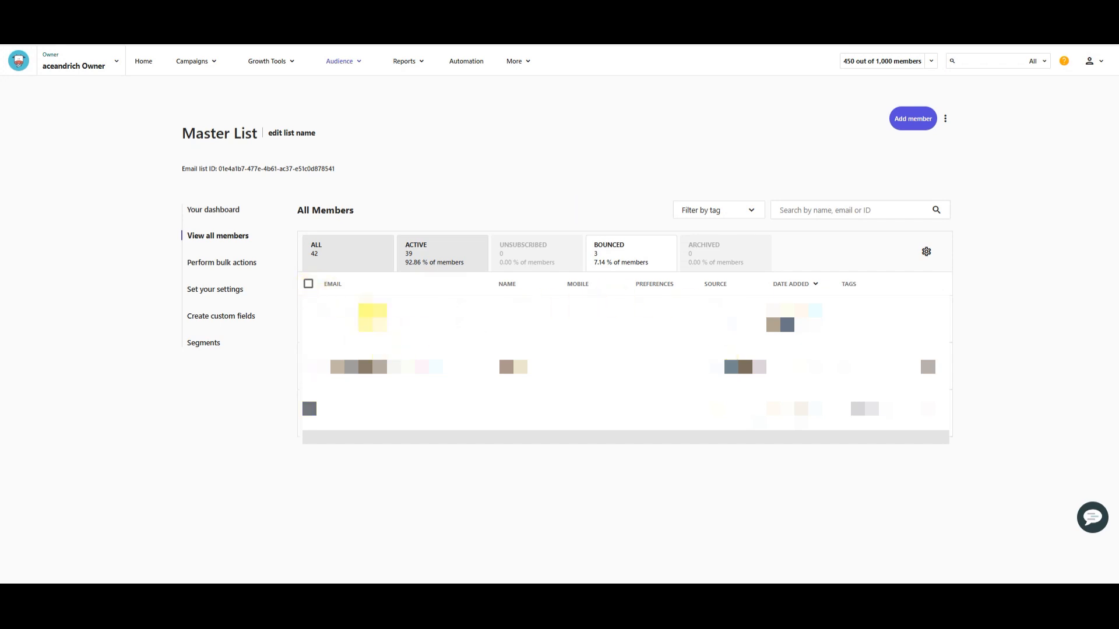
Step: Select all bounced members of the Master List, start the Archive / Delete action and choose to delete them
left_click(308, 284)
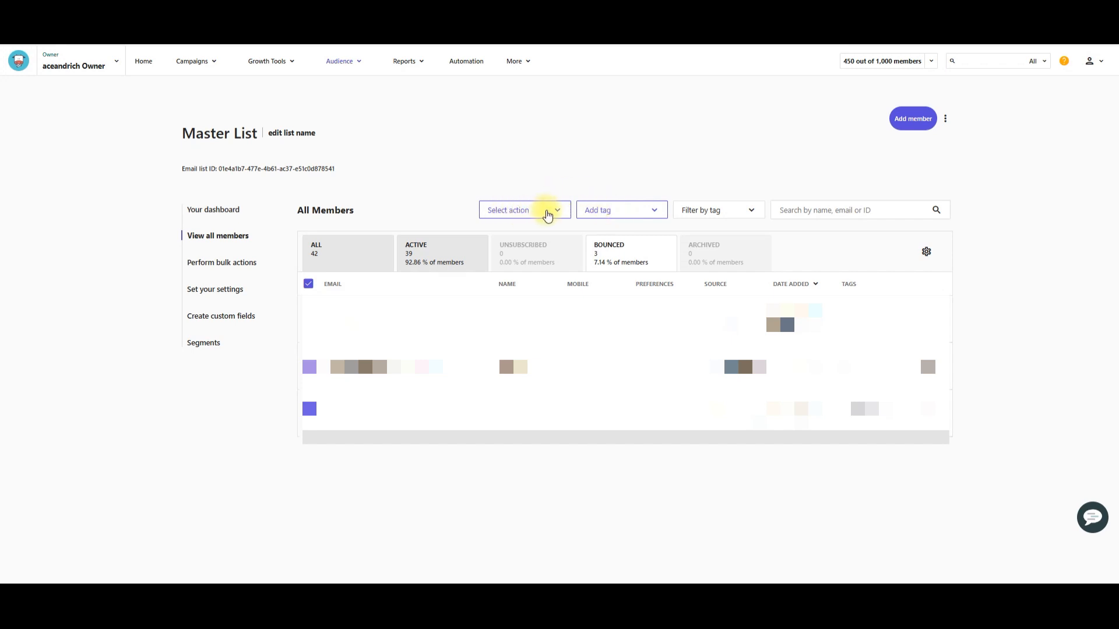
left_click(555, 213)
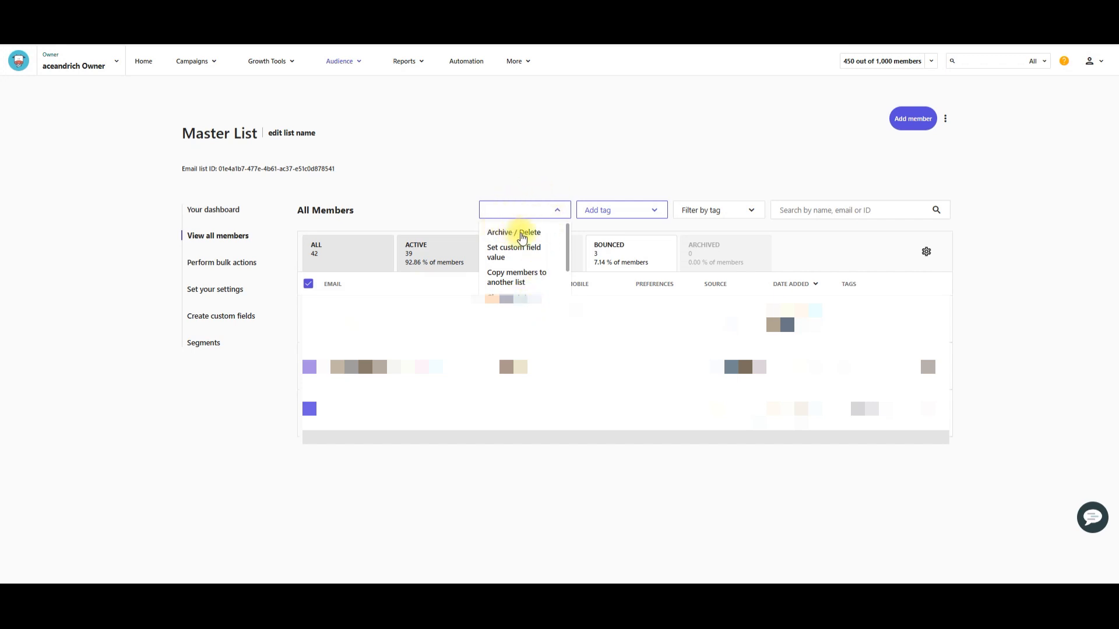
left_click(521, 232)
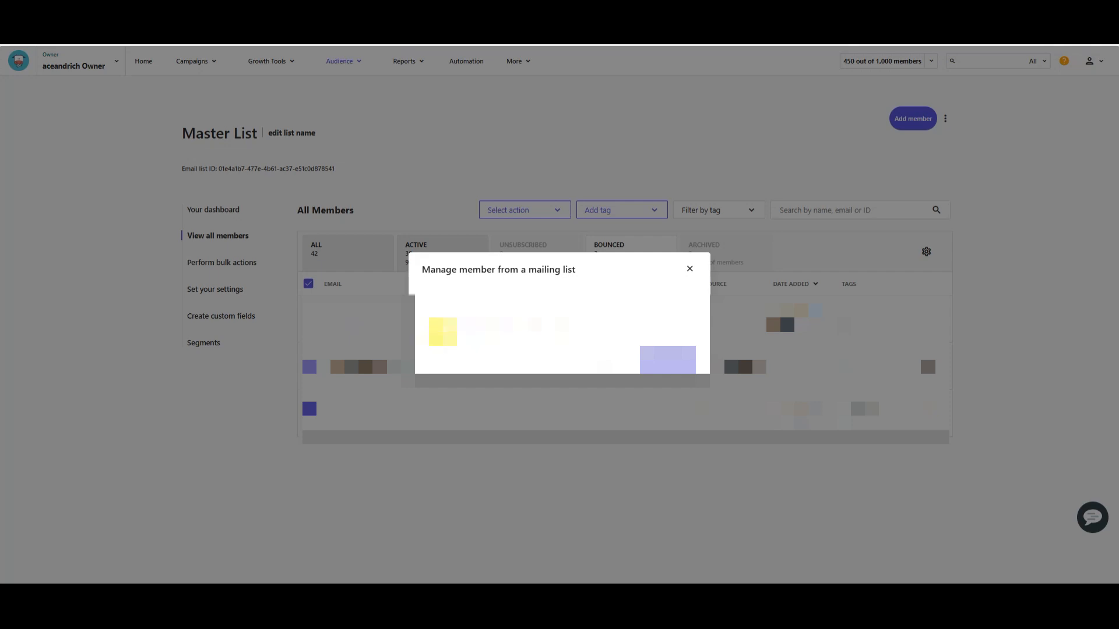
left_click(429, 331)
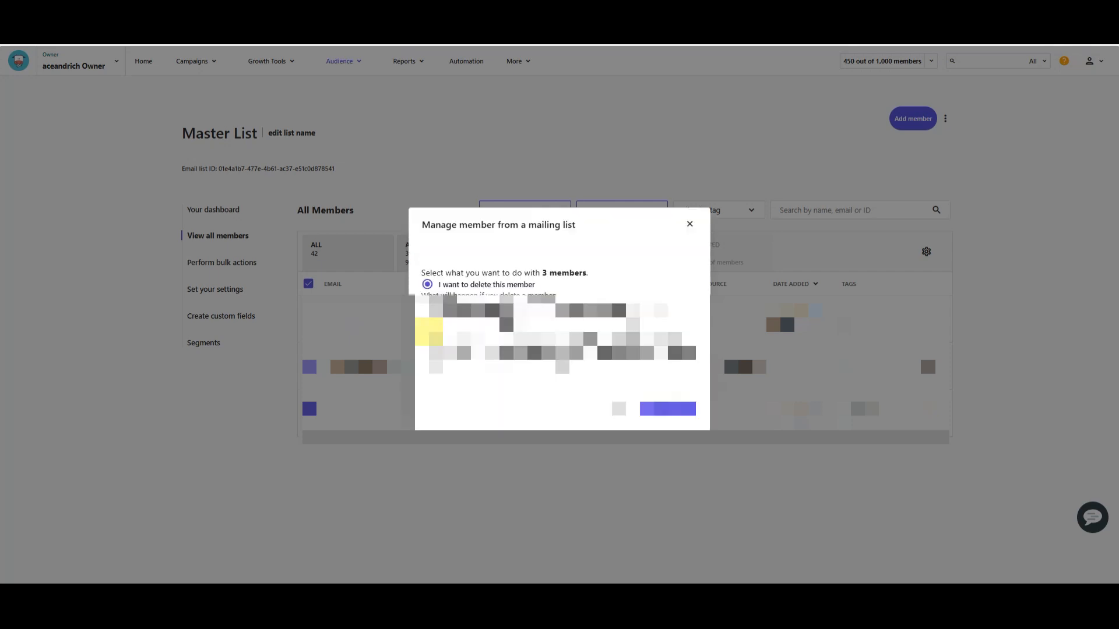
Step: Read the explanation of what happens when a member is deleted from the mailing list
left_click_drag(417, 294, 513, 324)
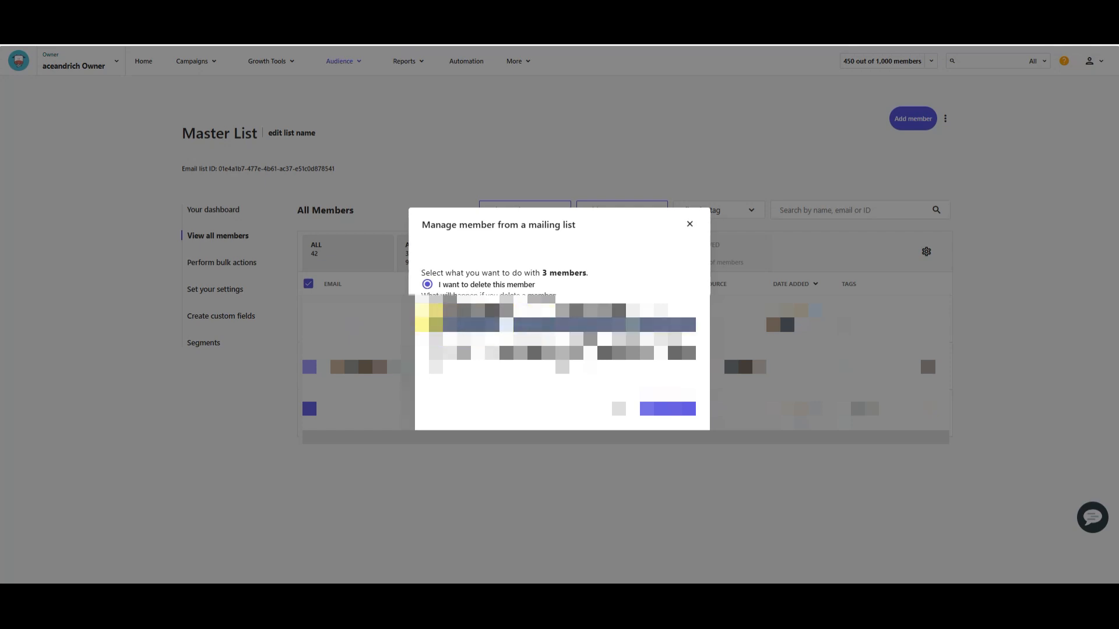
left_click(444, 331)
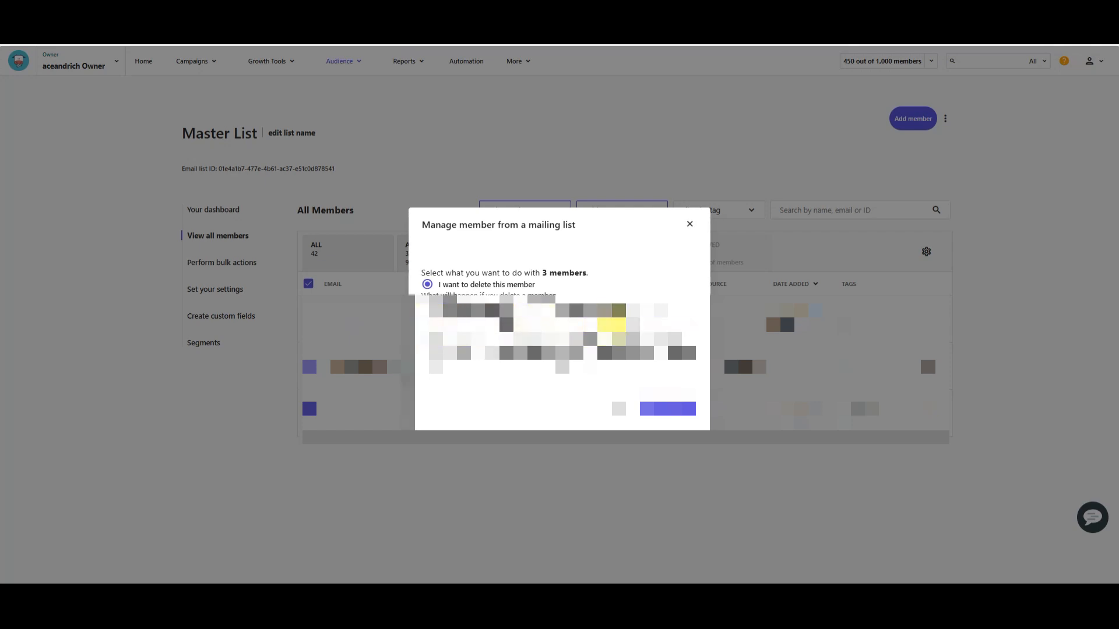
left_click_drag(646, 324, 647, 330)
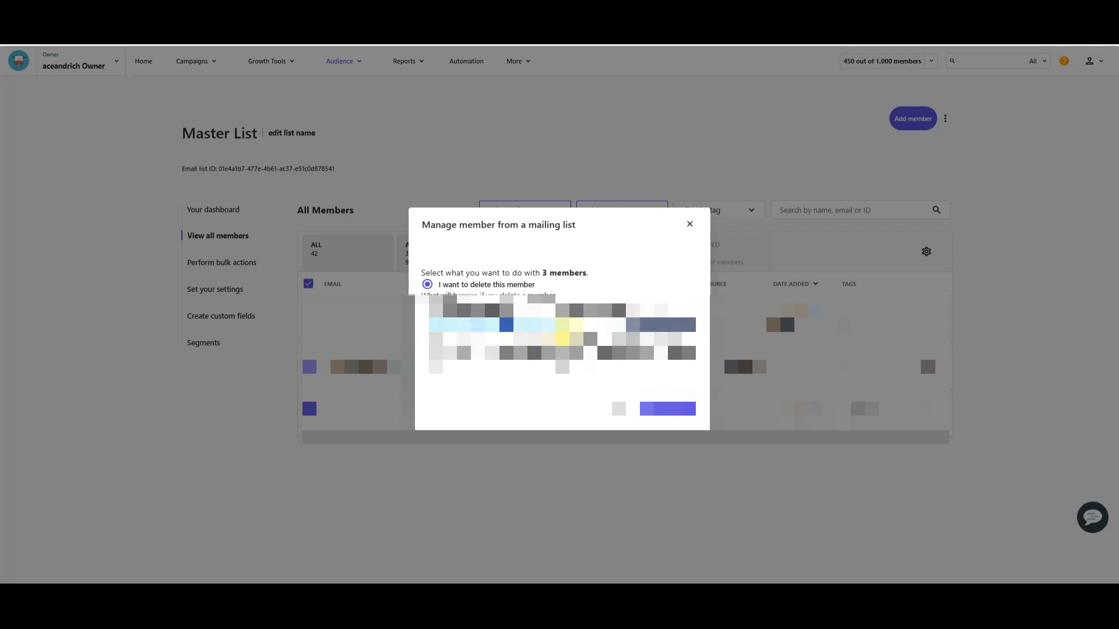
left_click_drag(428, 339, 688, 339)
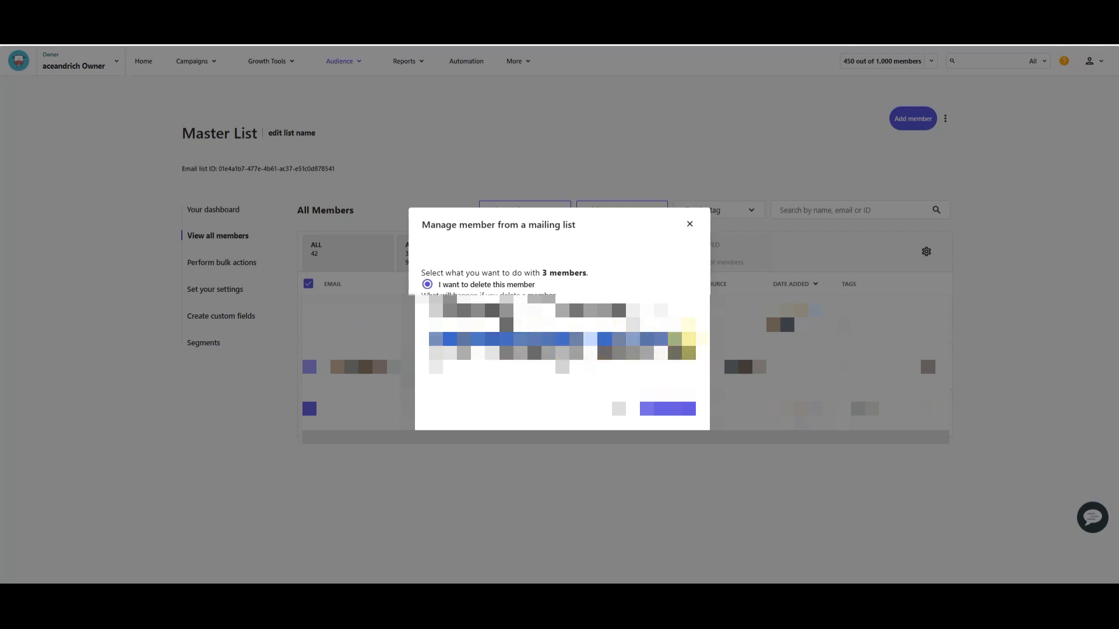
left_click(494, 353)
left_click_drag(429, 353, 703, 353)
left_click(468, 362)
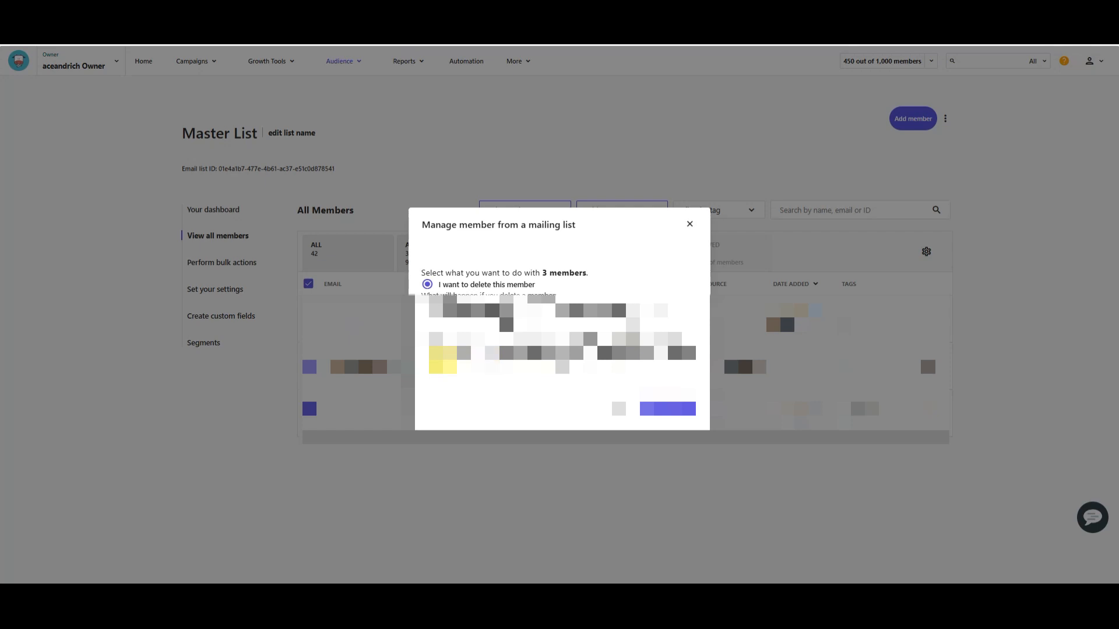
triple_click(587, 364)
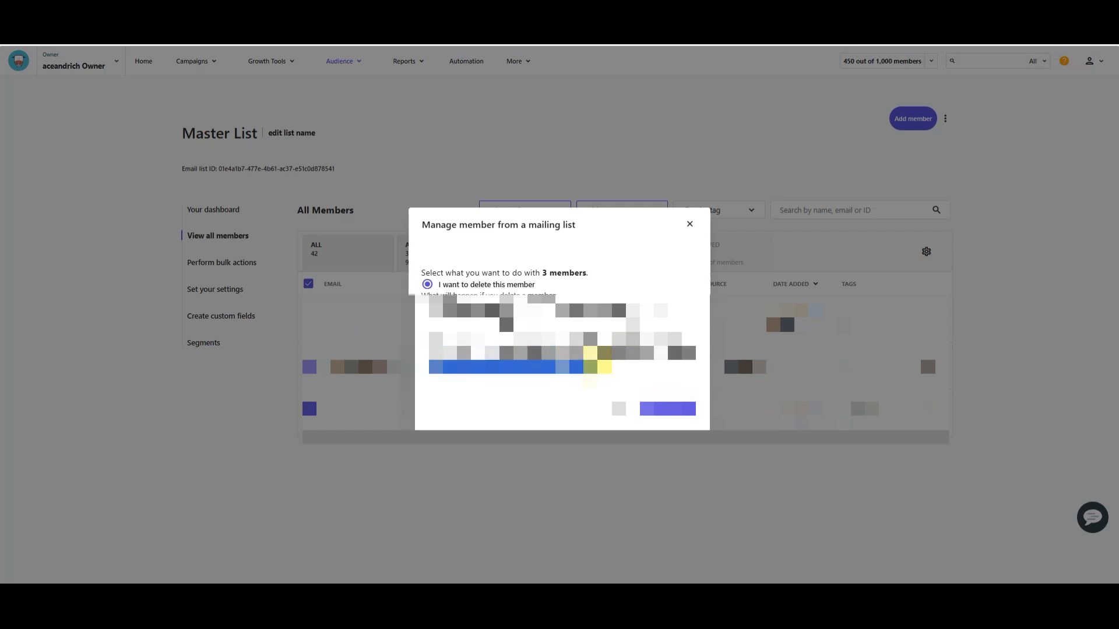
left_click(629, 366)
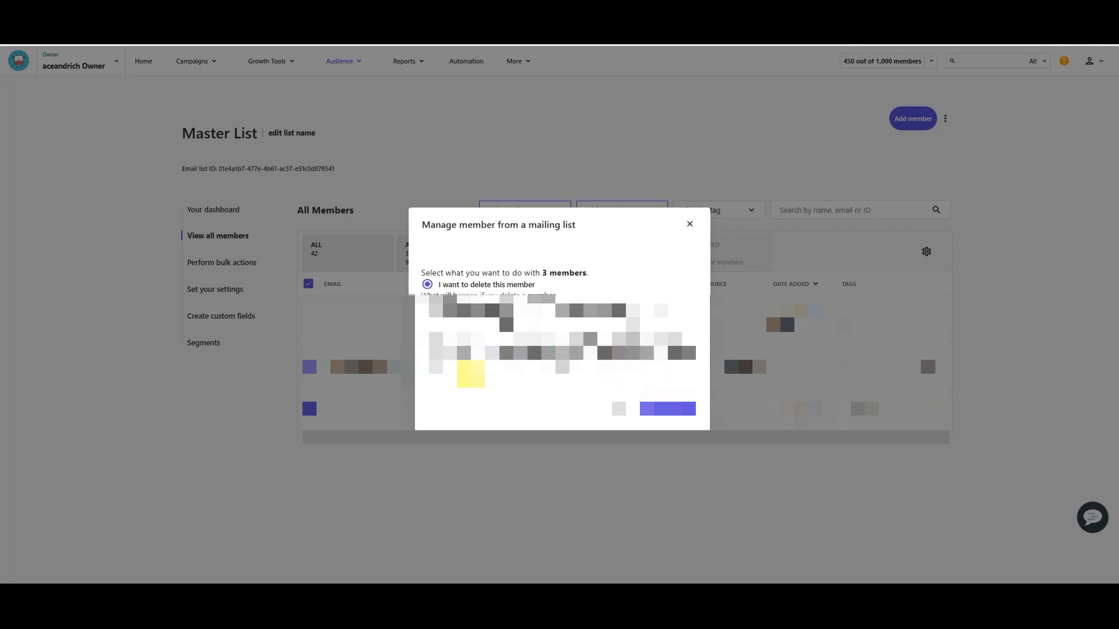
left_click_drag(429, 367, 619, 376)
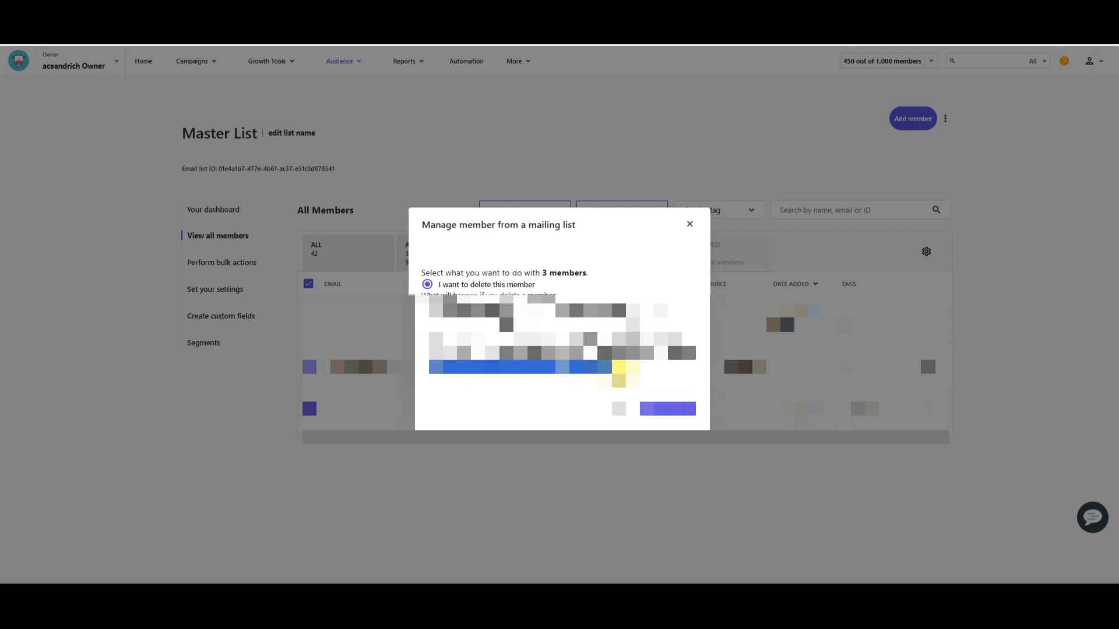
left_click(629, 373)
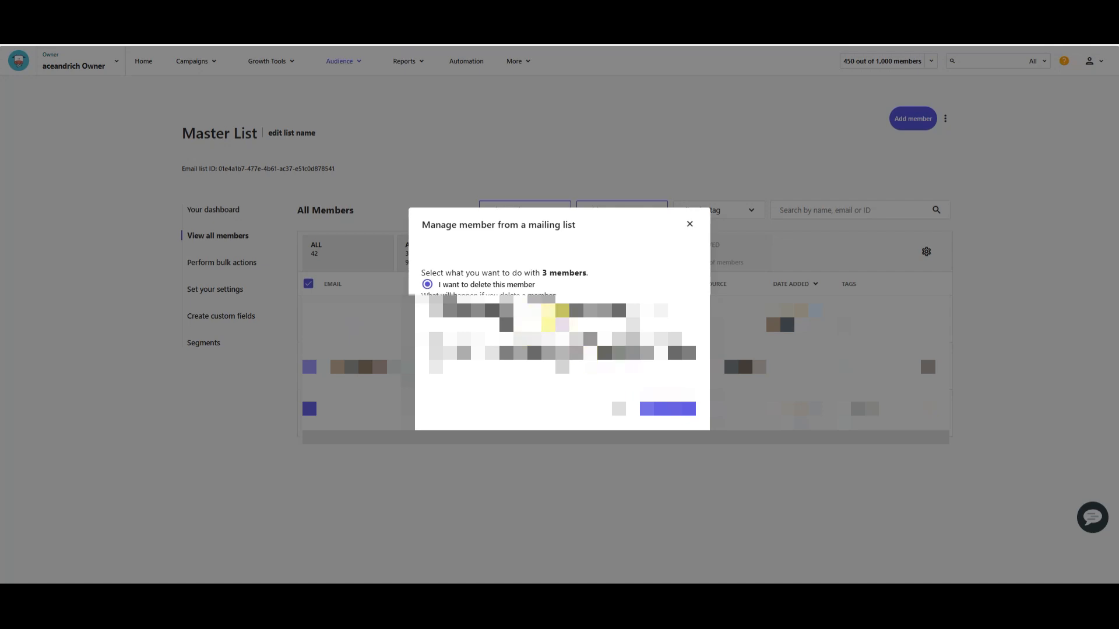
Step: Confirm the deletion of the selected bounced members from the Master List
left_click(667, 408)
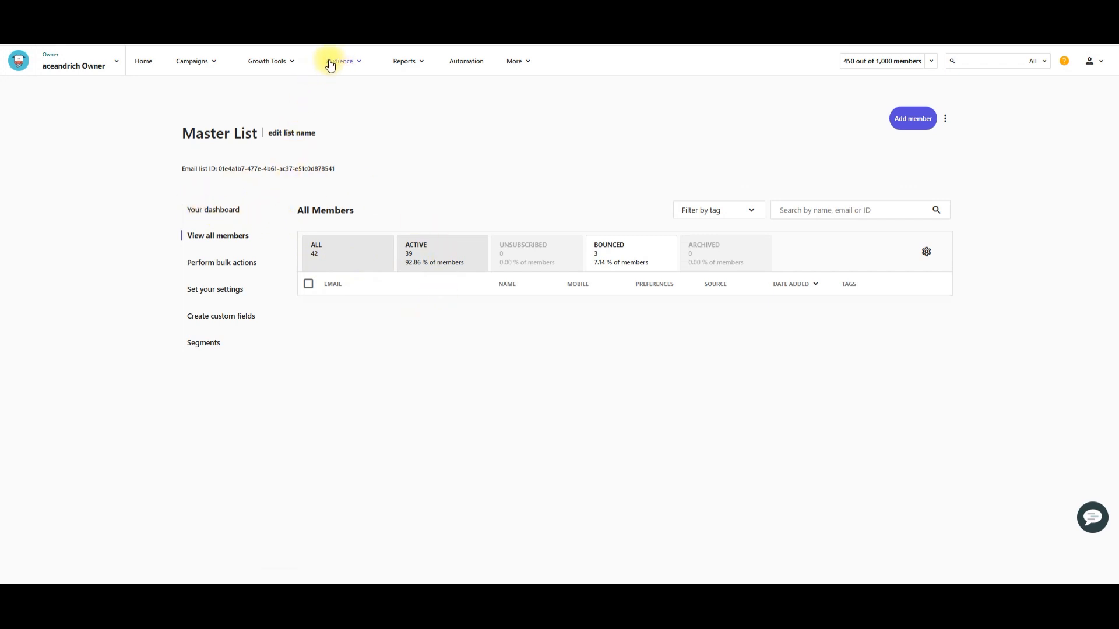
Step: Return to the audience's email lists and open the Openers List
left_click(142, 63)
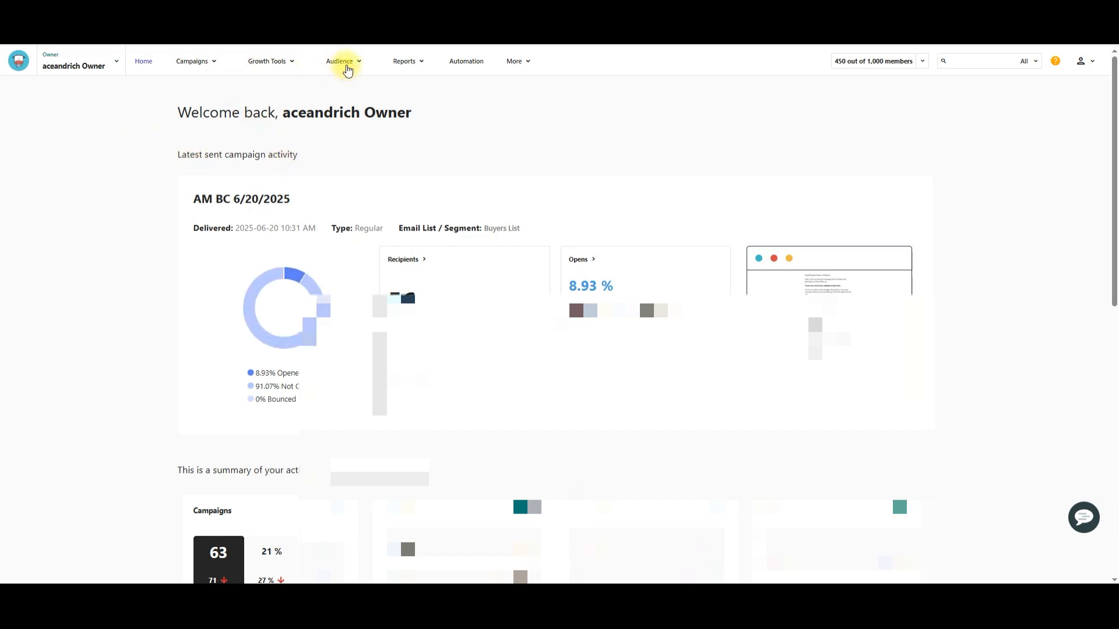
left_click(353, 68)
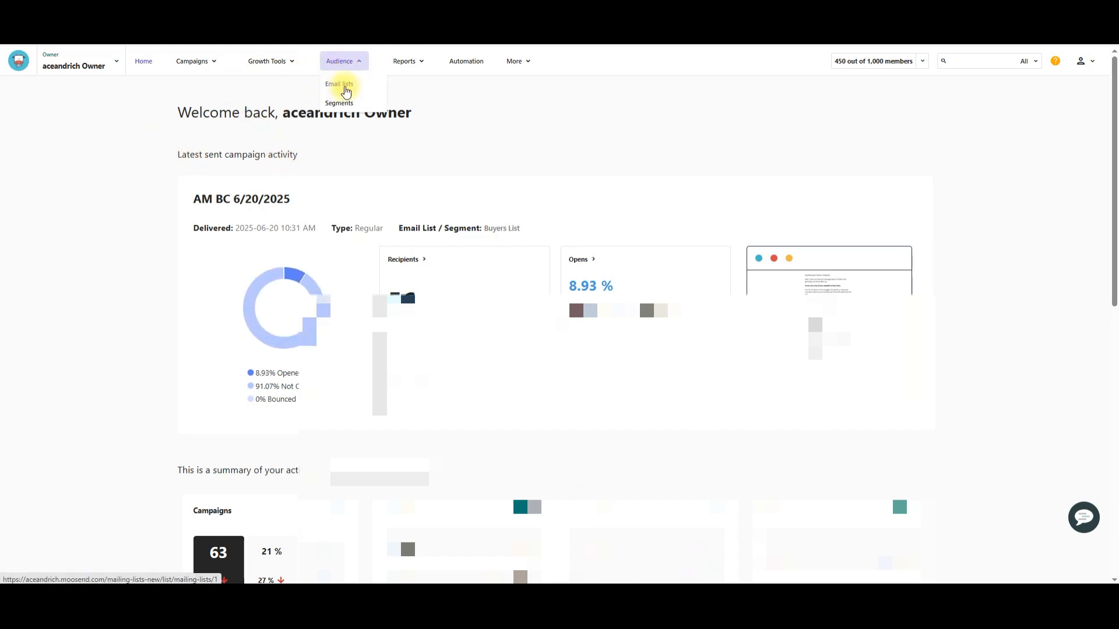
left_click(338, 86)
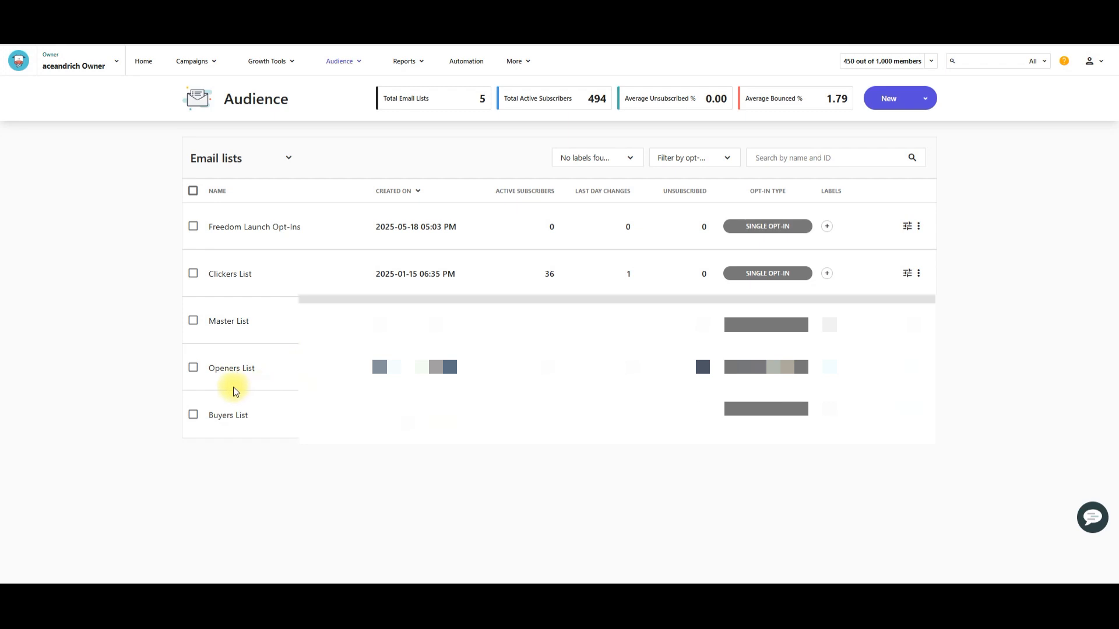
left_click(221, 368)
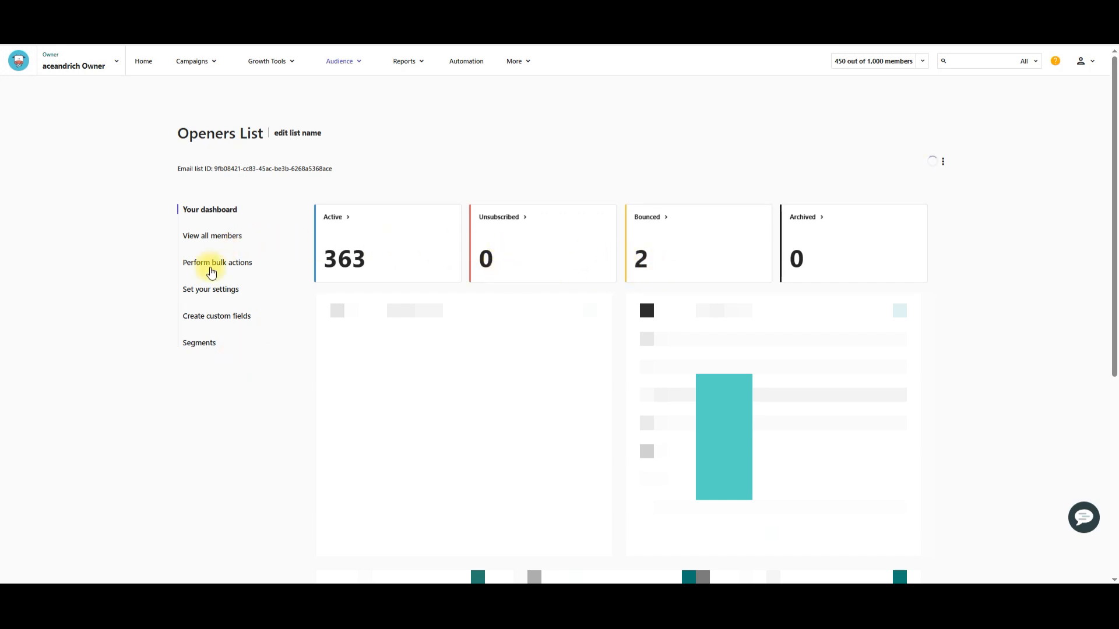
Step: Filter the Openers List members to the bounced ones, select them all and delete them from the list
left_click(211, 238)
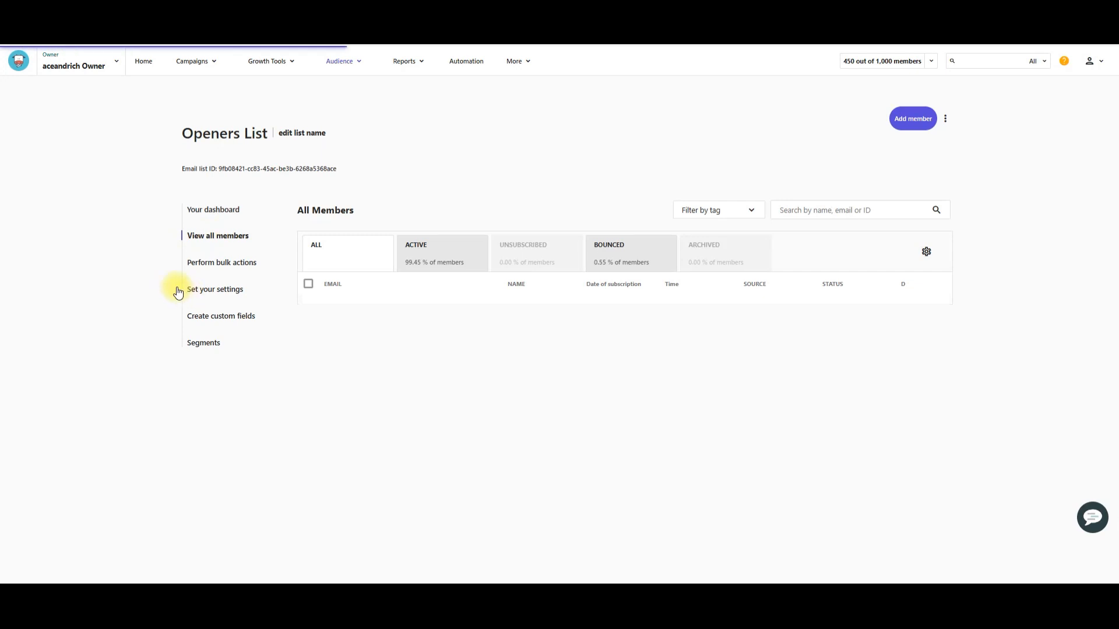
left_click(613, 251)
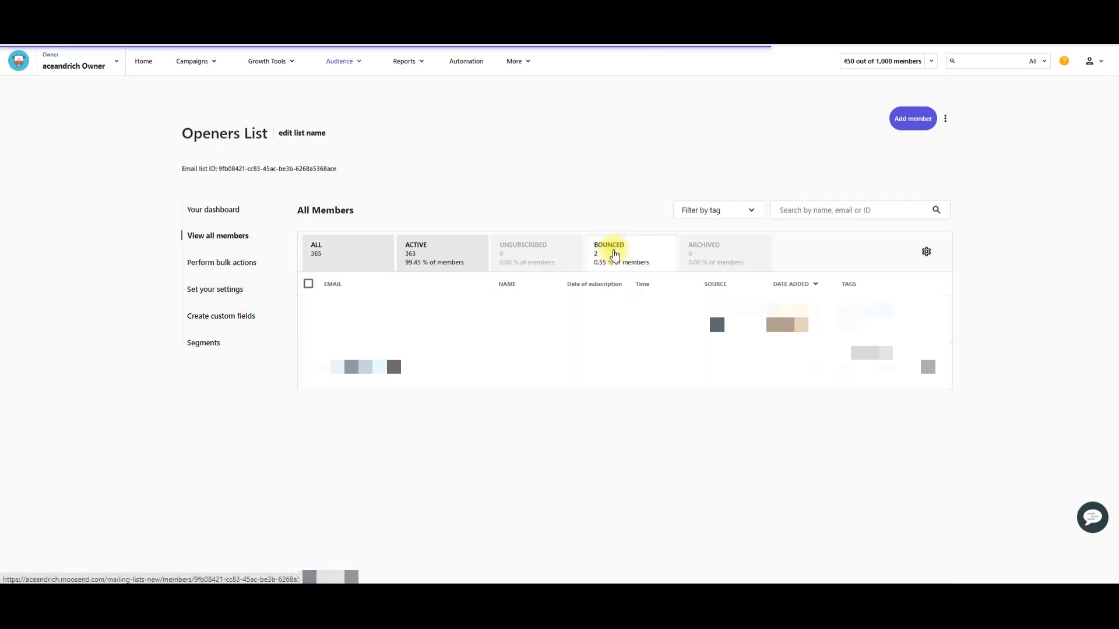
left_click(308, 283)
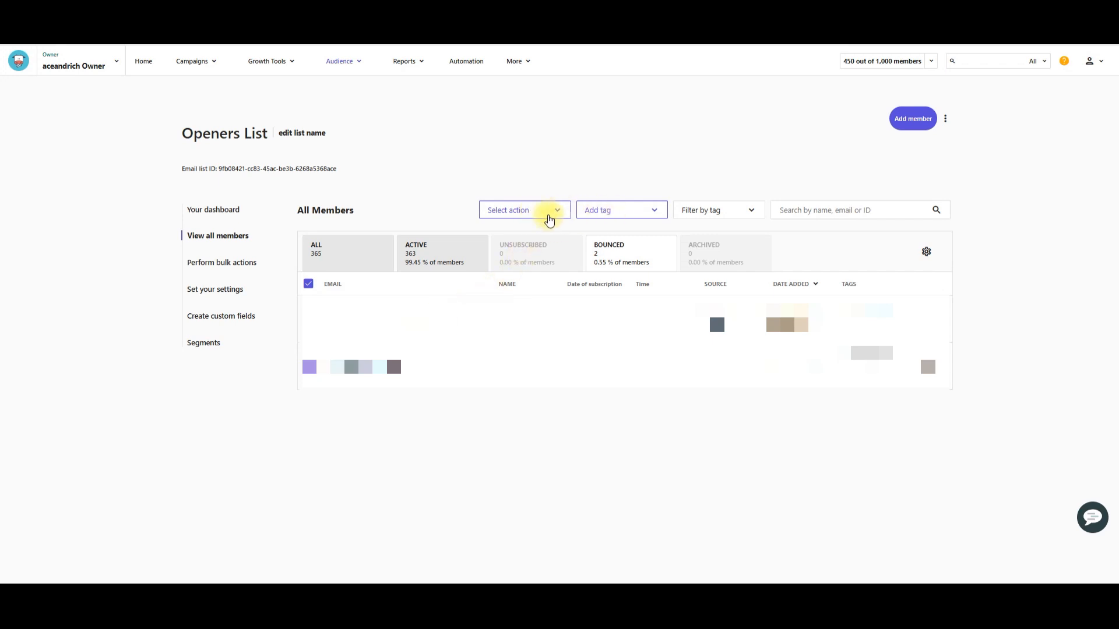
left_click(556, 213)
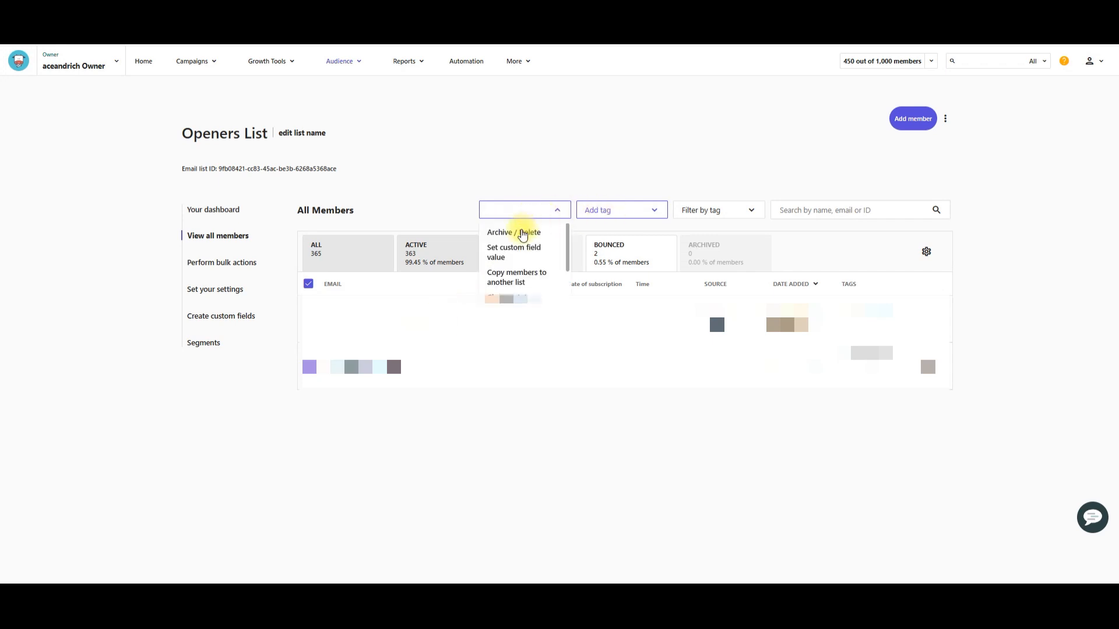
left_click(521, 232)
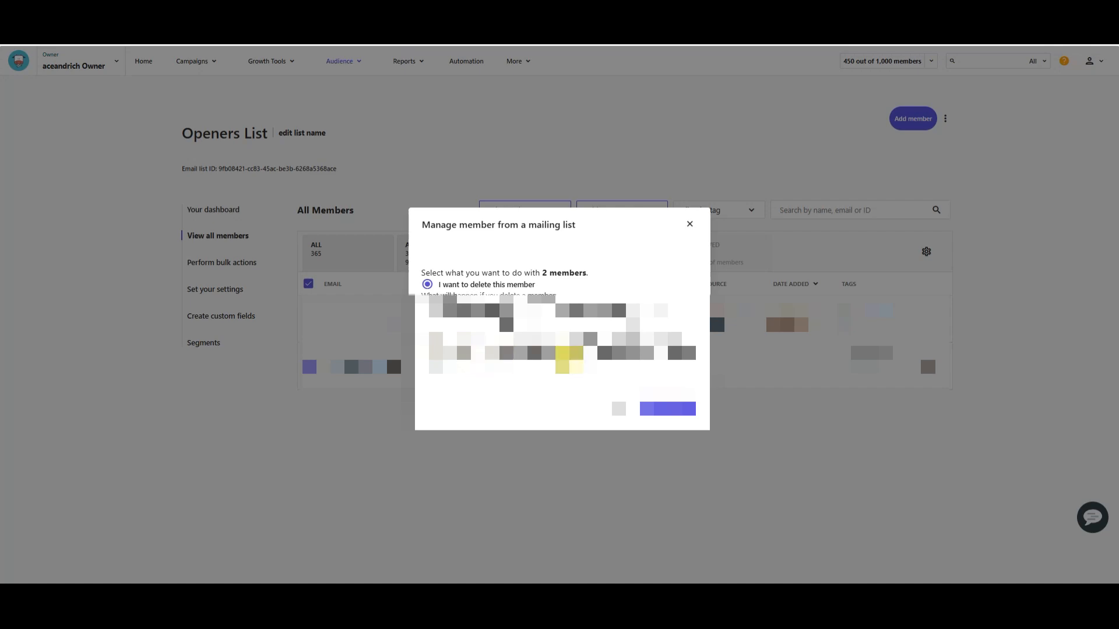
left_click(667, 408)
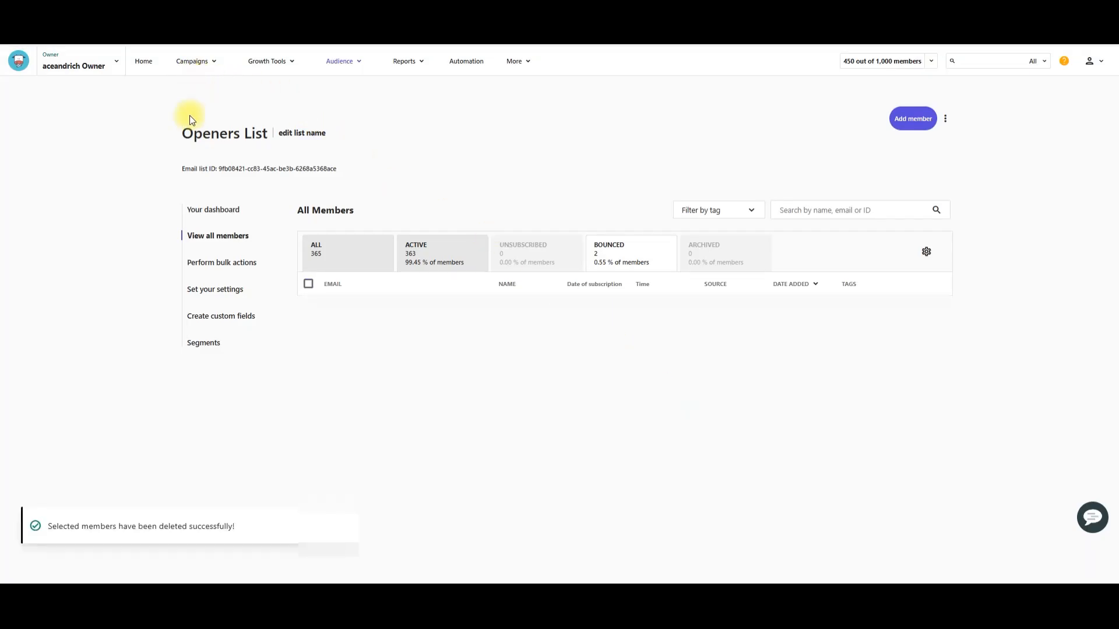
Step: Go back to the audience's email lists and open the Clickers List to check it for bounced members
left_click(339, 61)
left_click(344, 87)
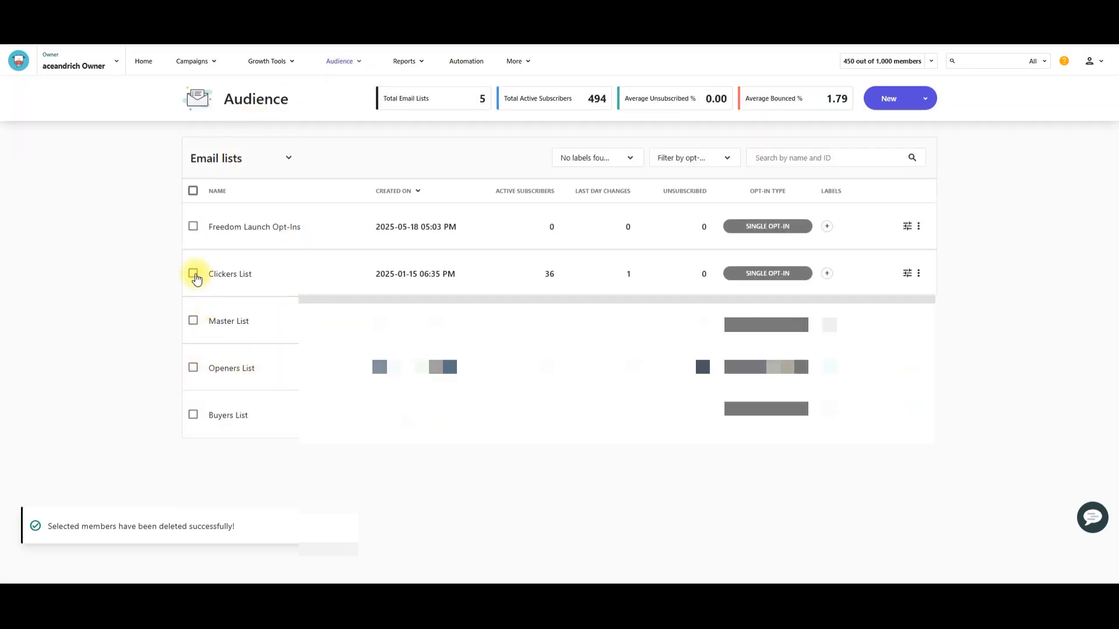
left_click(193, 275)
left_click(228, 275)
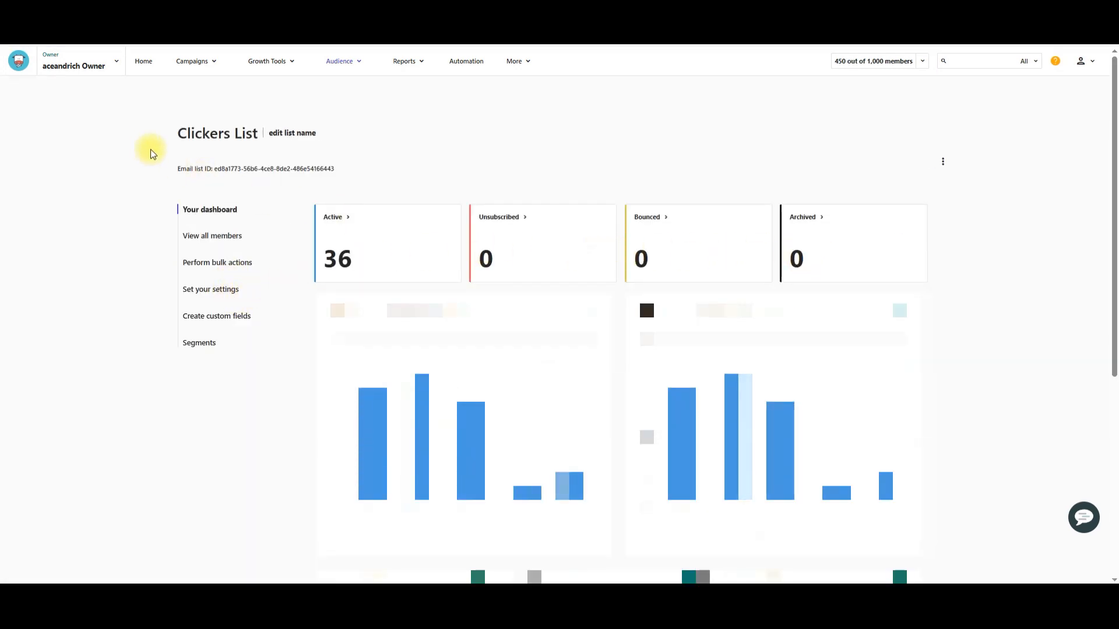
Step: Return to the email lists overview and check the Unsubscribed figures of the lists
mouse_move(342, 65)
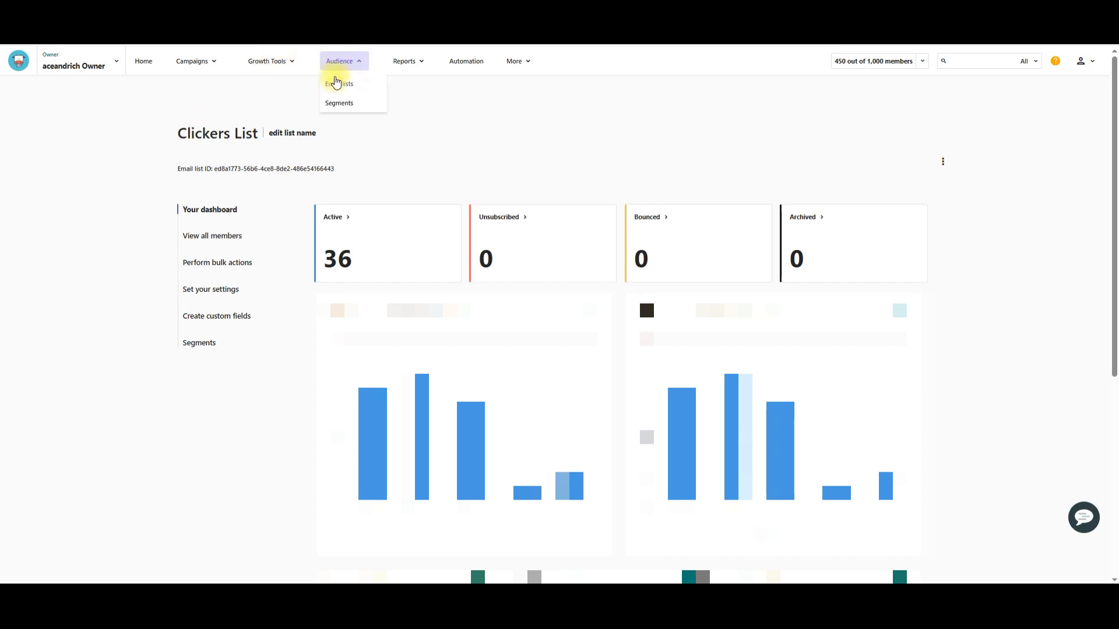
left_click(344, 85)
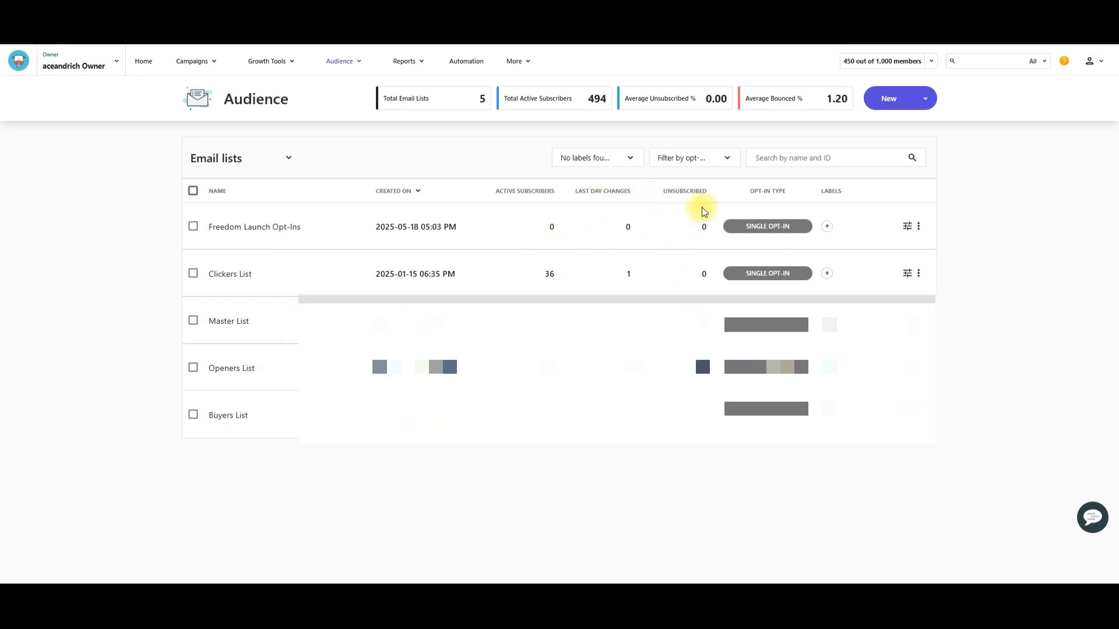
left_click_drag(664, 191, 708, 187)
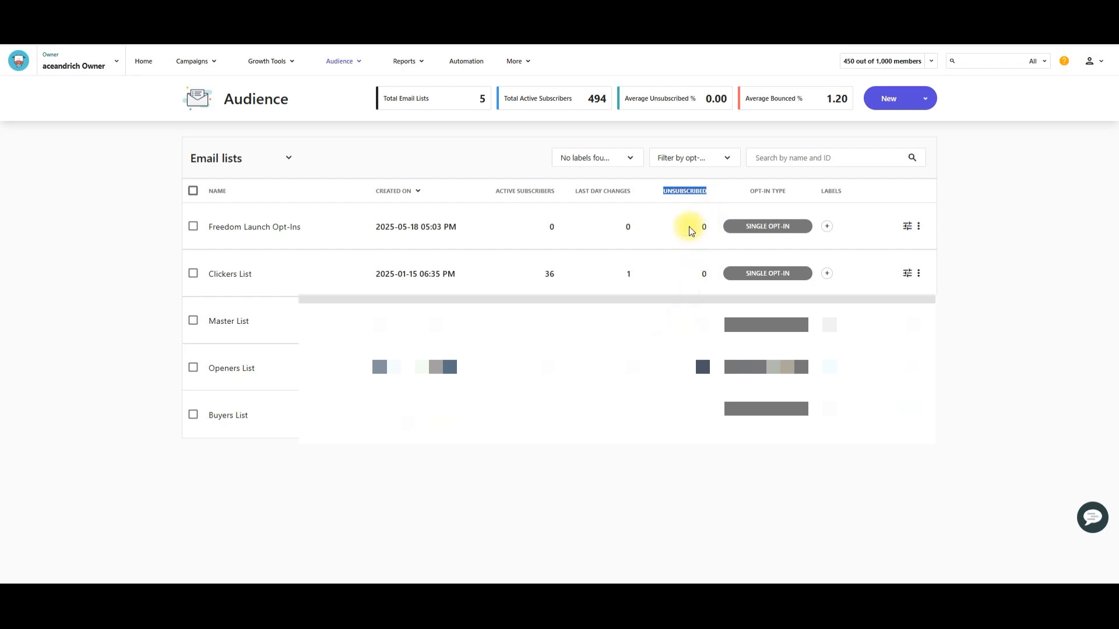
left_click(515, 171)
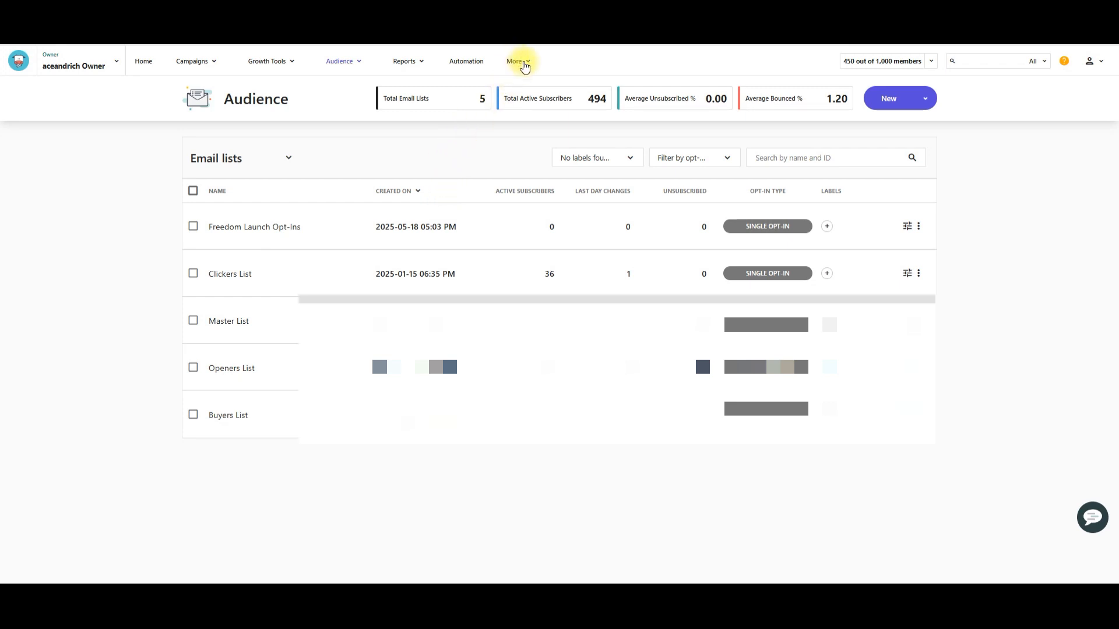
Step: Open the Suppression List, select all its members and delete them, confirming the deletion
left_click(526, 63)
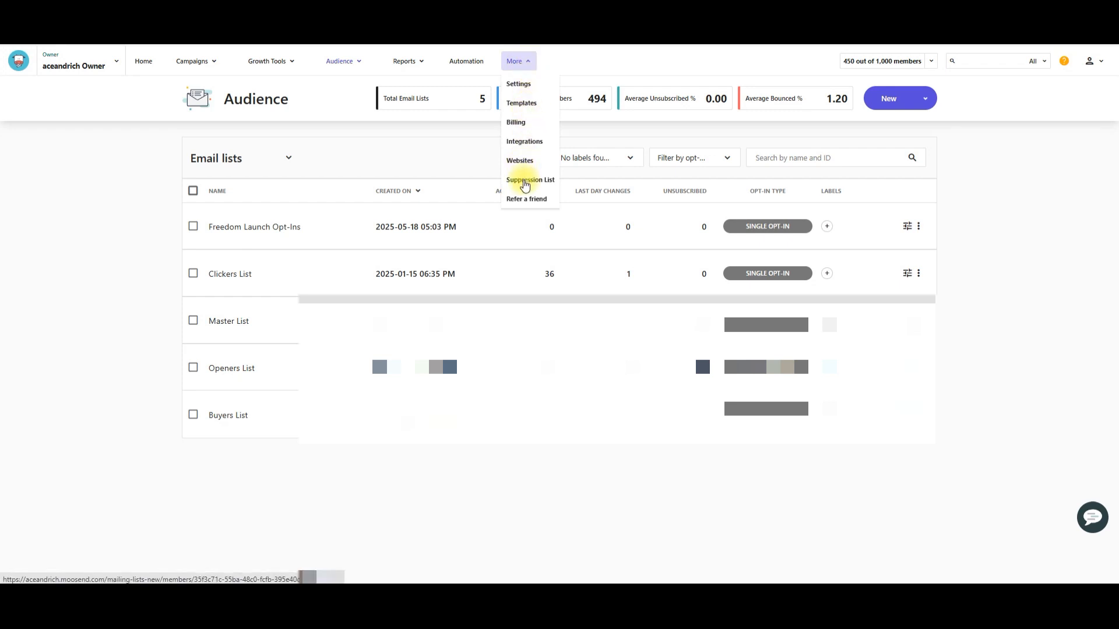
left_click(525, 182)
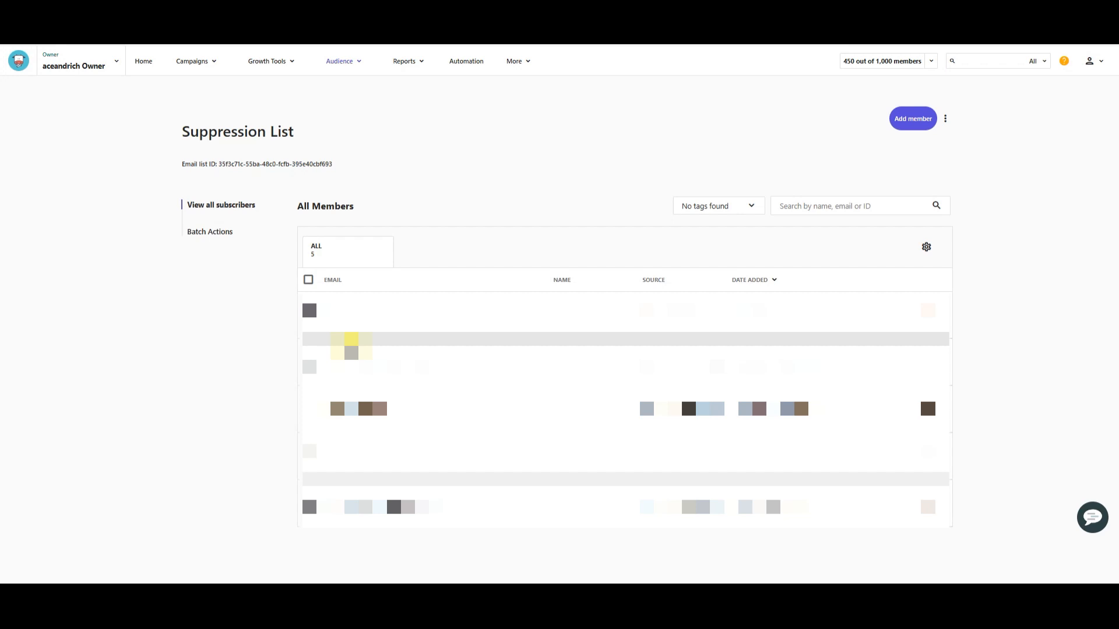
left_click(308, 281)
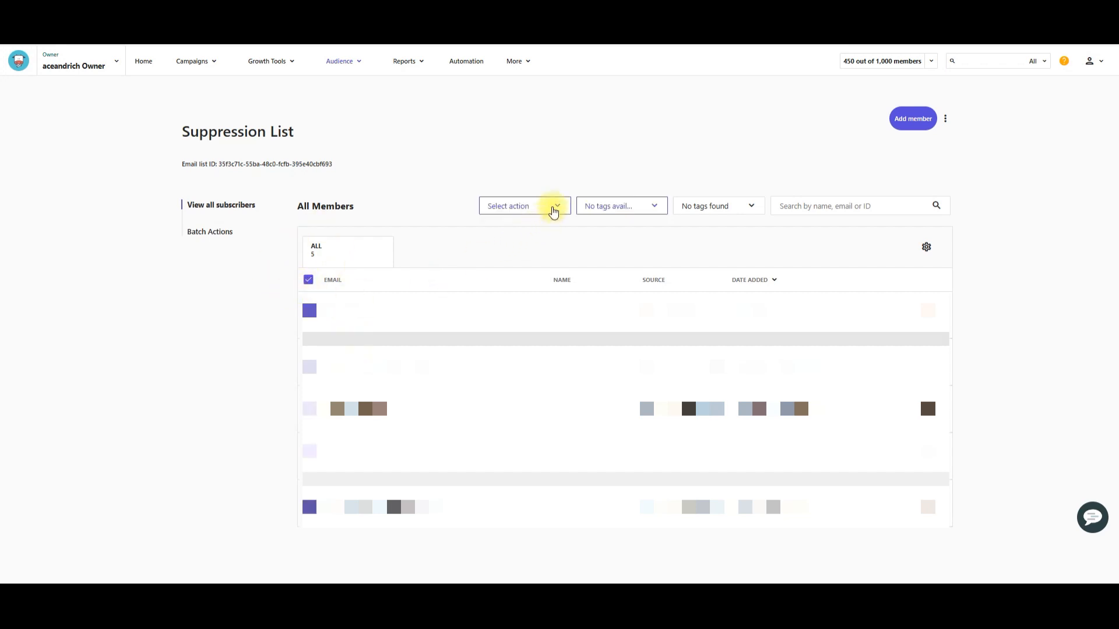
left_click(553, 211)
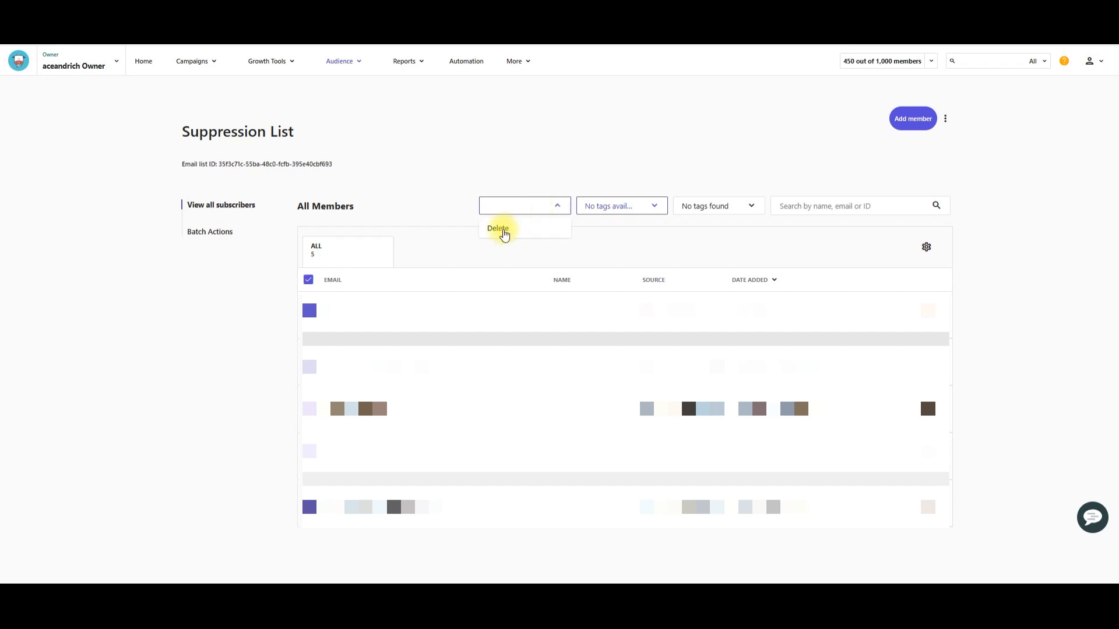
left_click(499, 229)
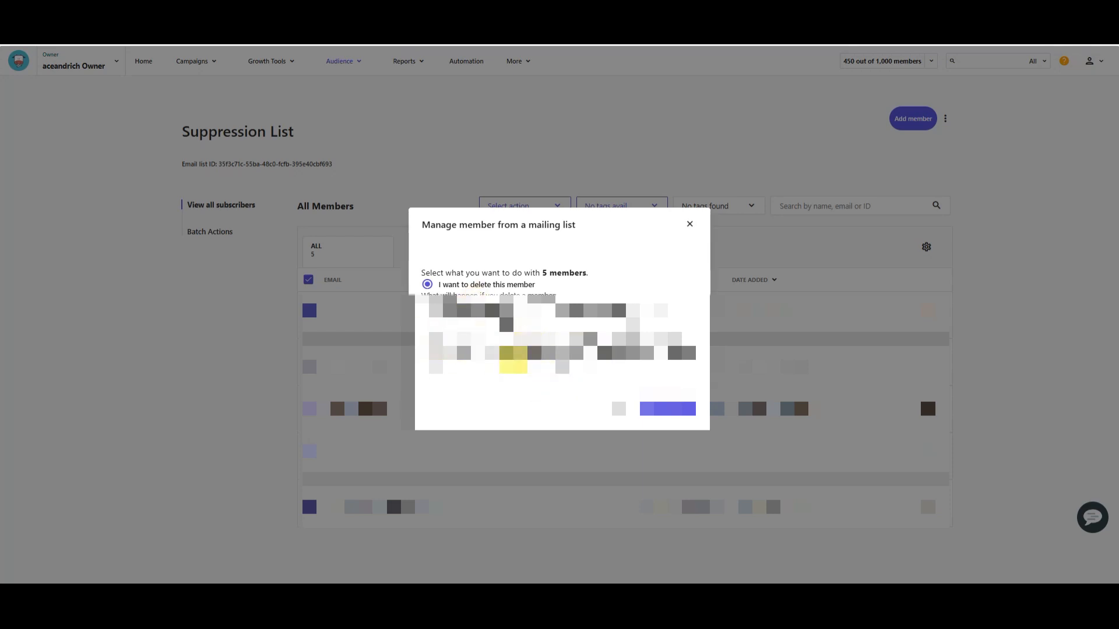
left_click(685, 409)
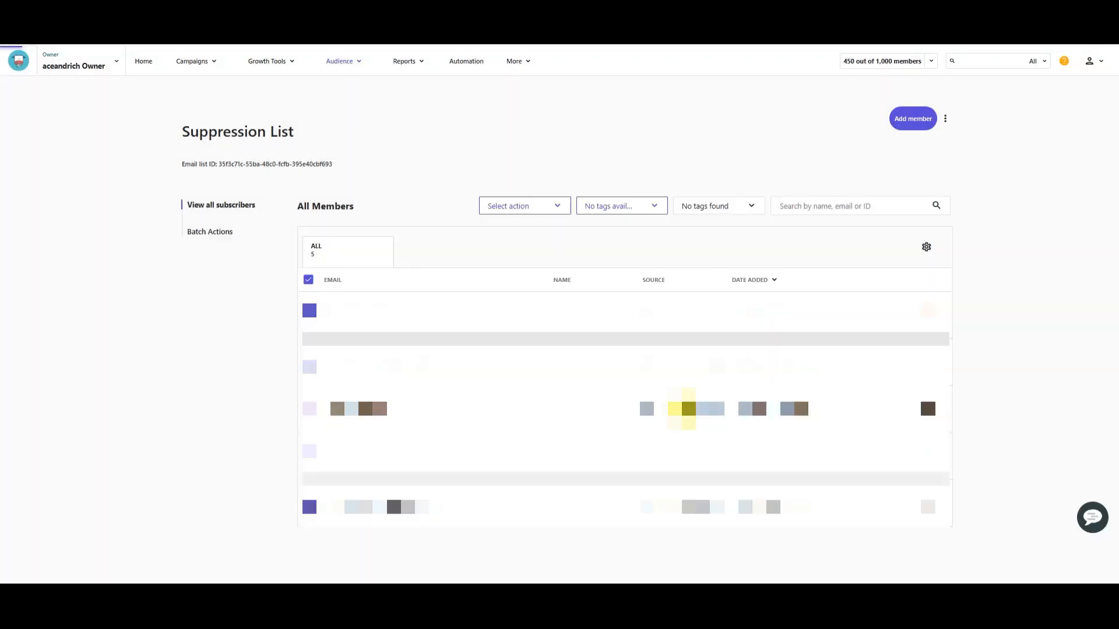